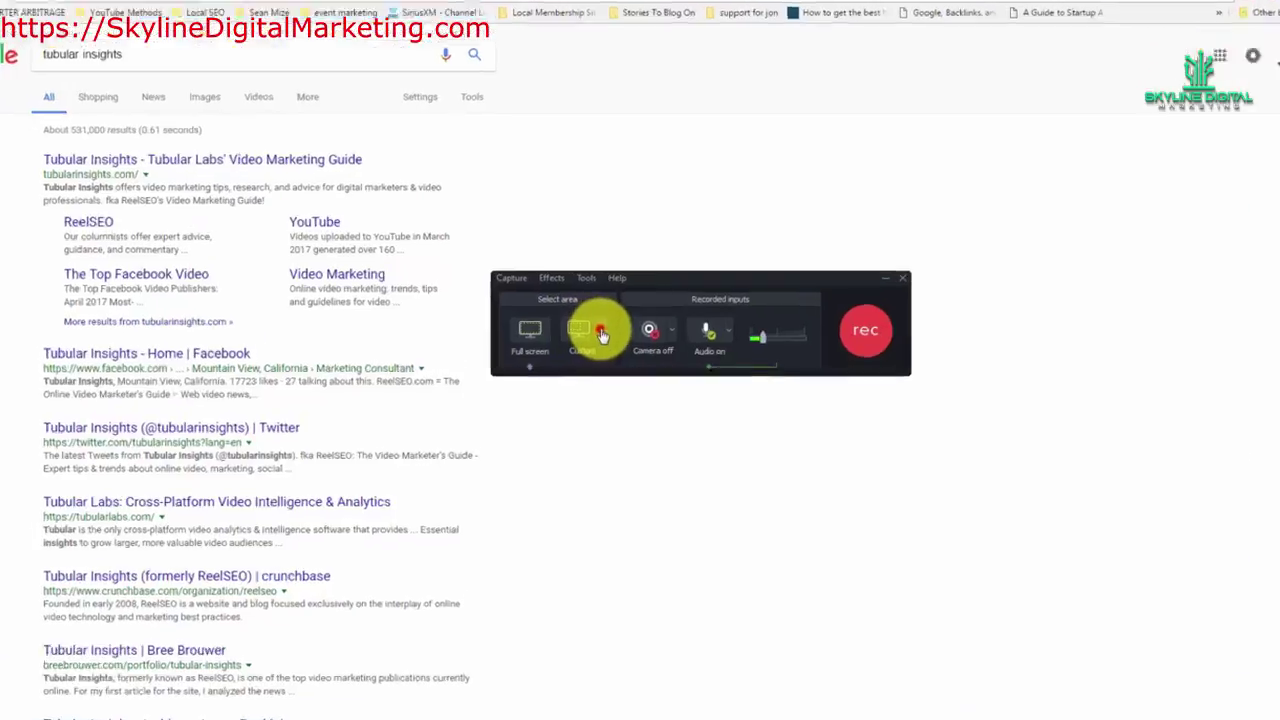
- Review the recorder's preset recording-area sizes and its microphone and system audio options
click(618, 342)
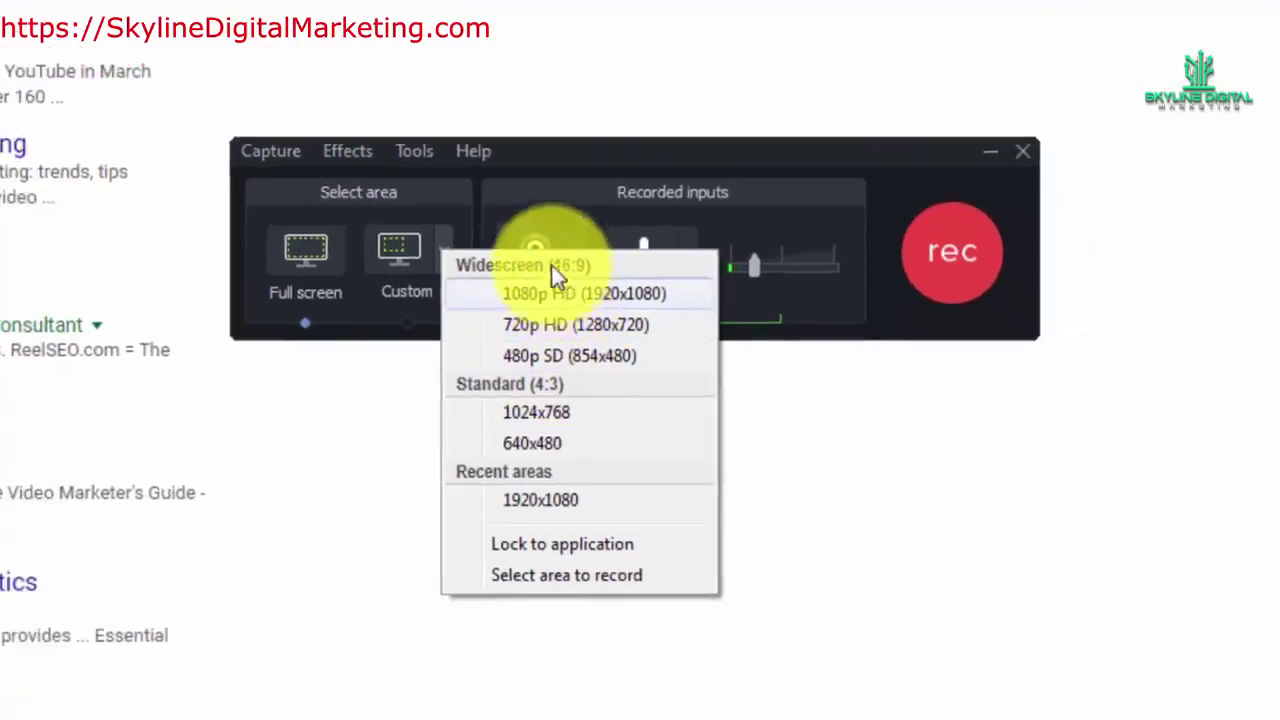
click(404, 513)
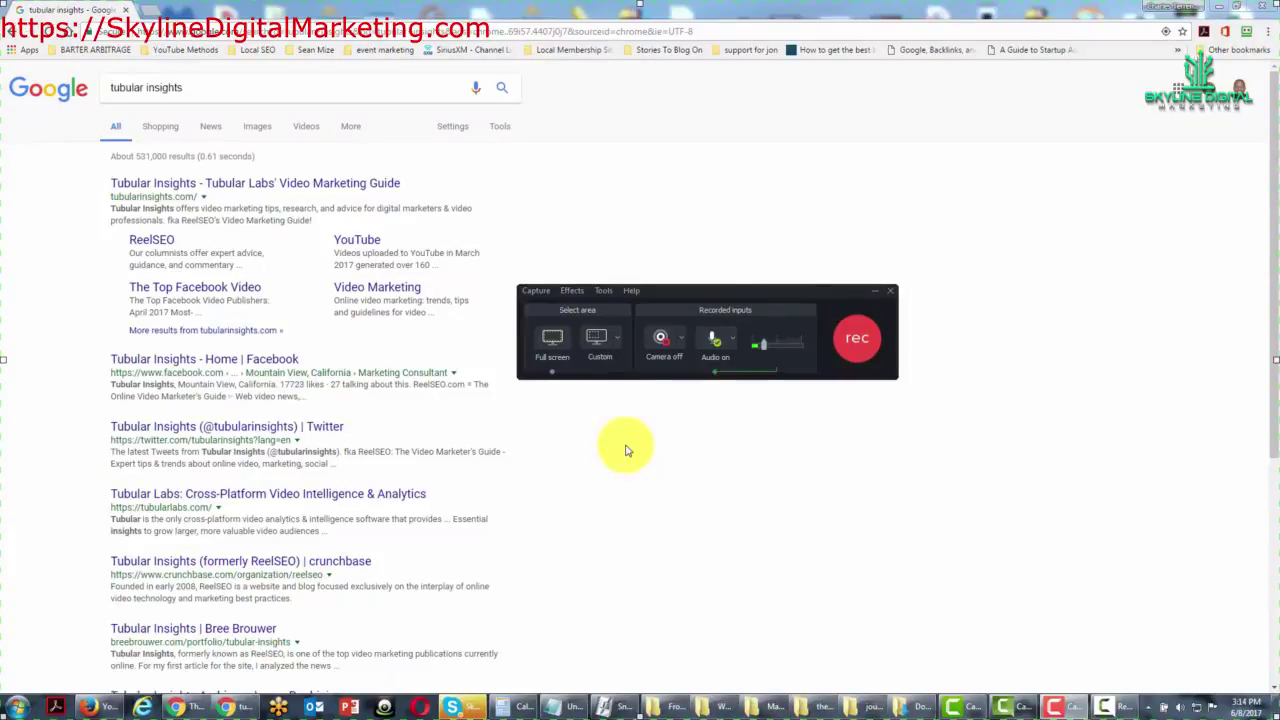
click(734, 344)
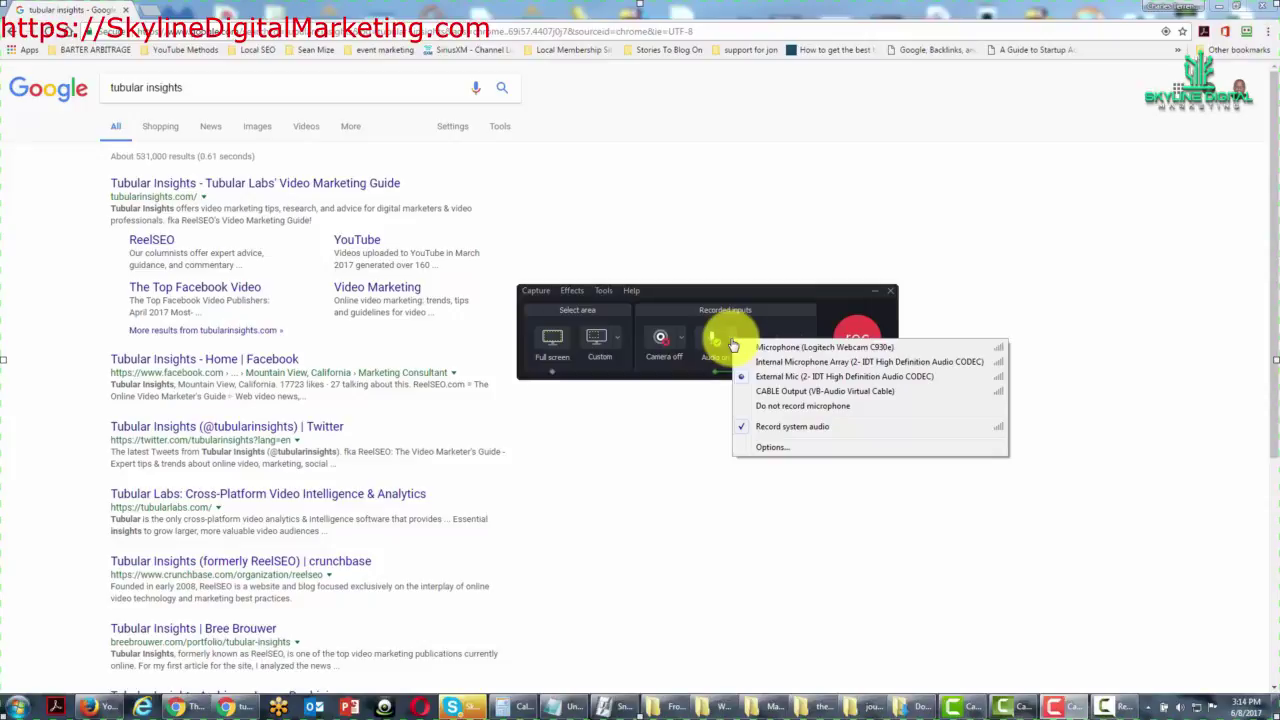
click(734, 344)
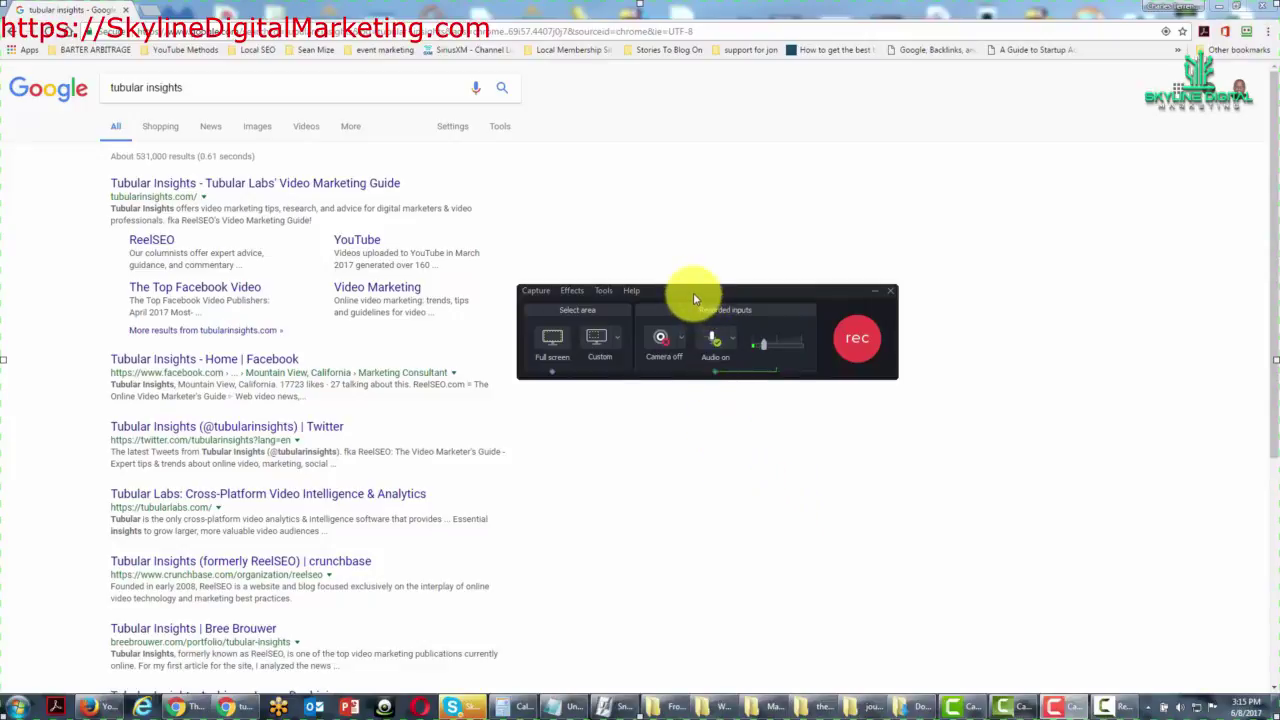
key(F9)
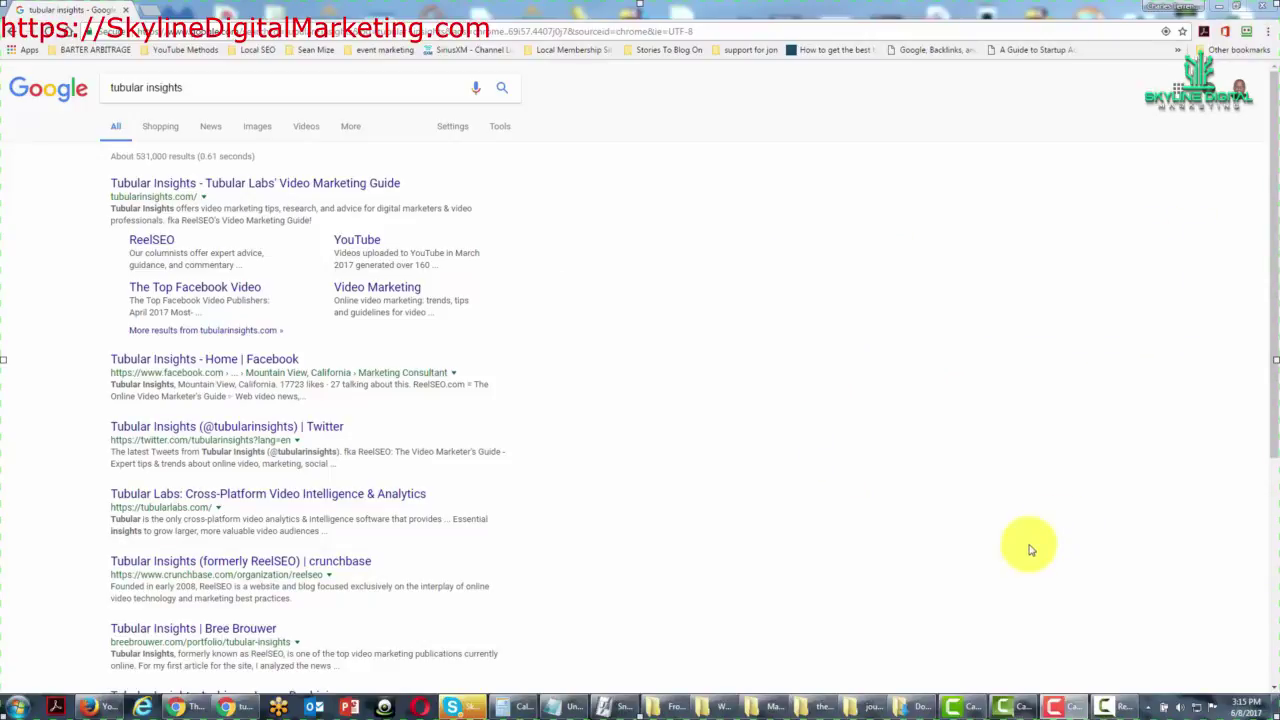
mouse_move(1257, 271)
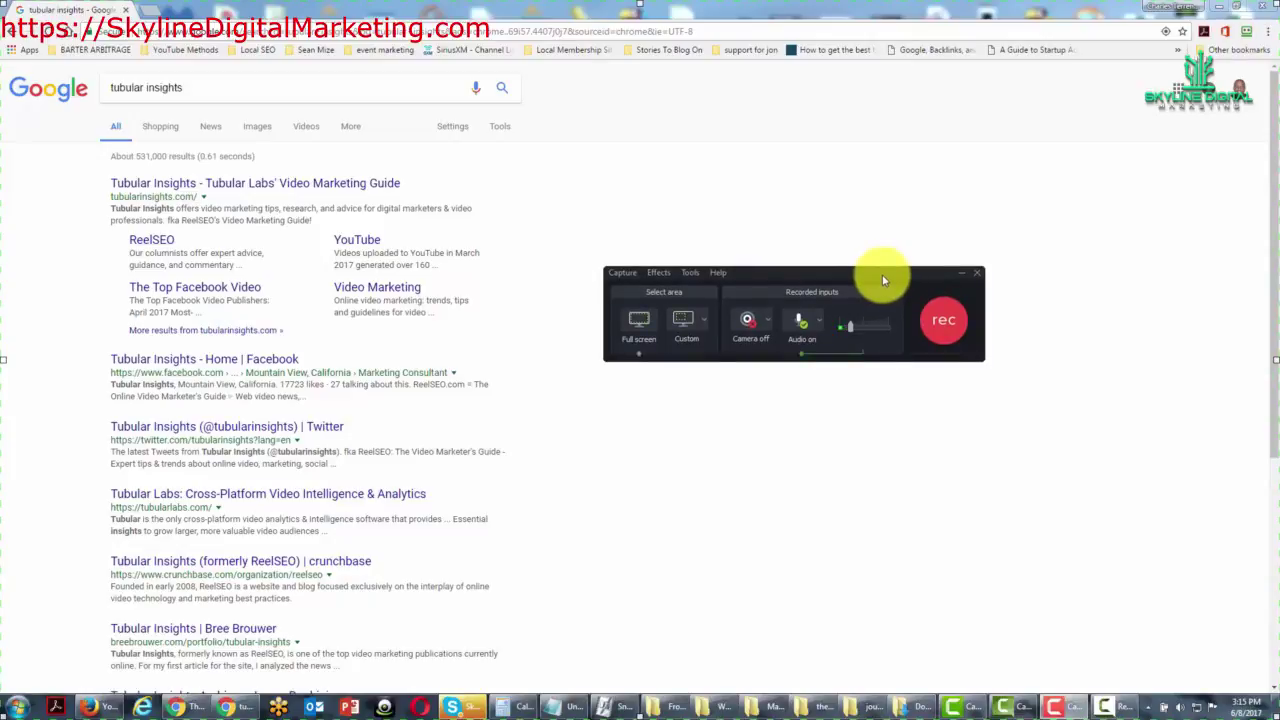
- Try a custom 1280x720 recording area moved over the search results, and return to full-screen capture
click(682, 320)
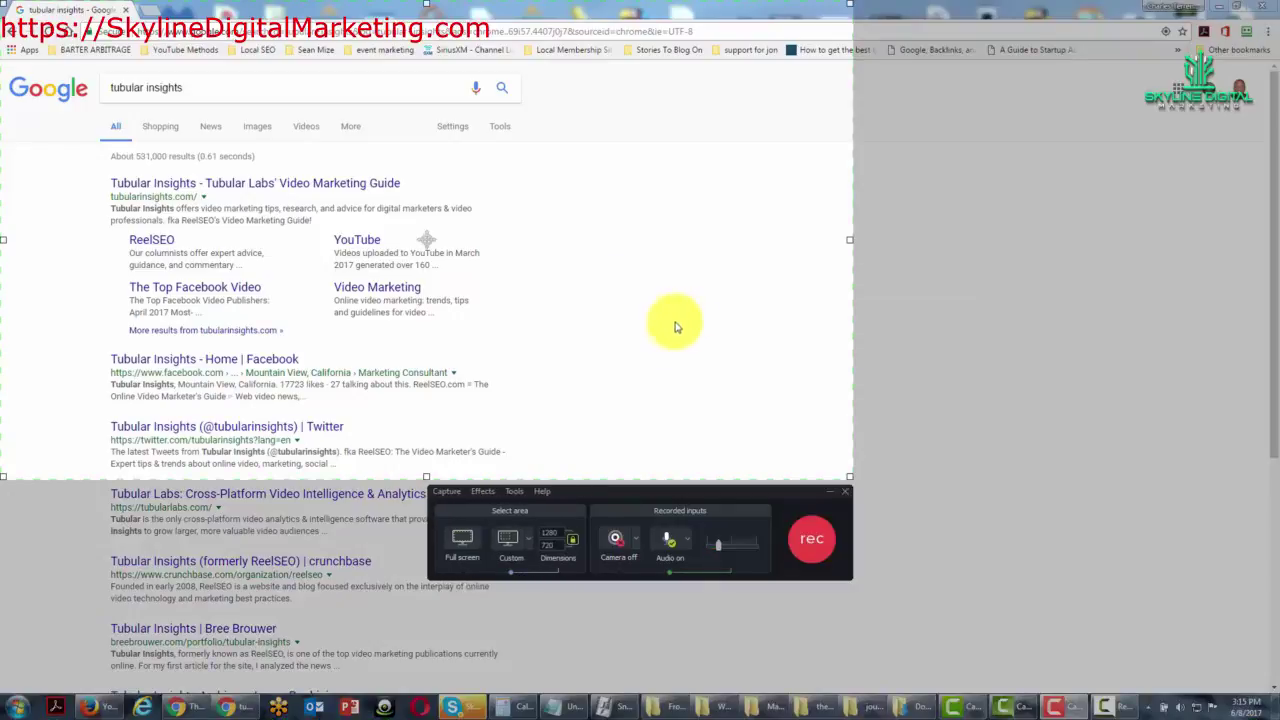
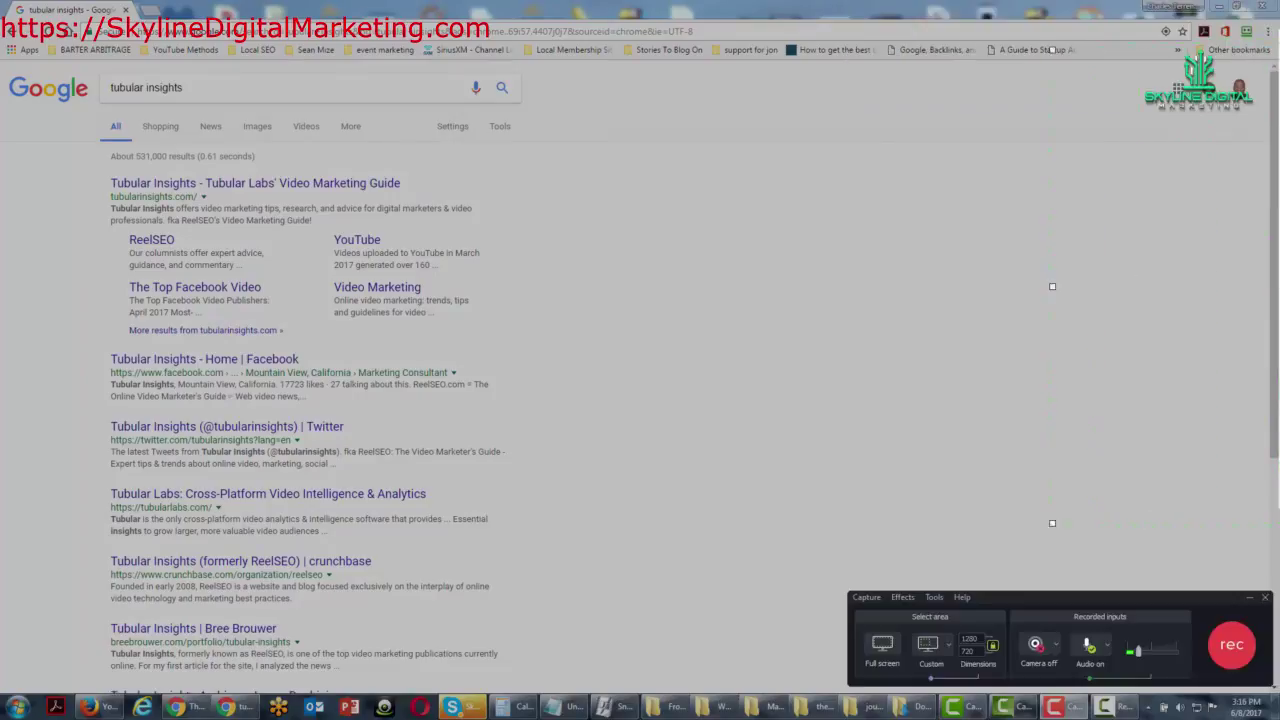
drag(1052, 287, 514, 265)
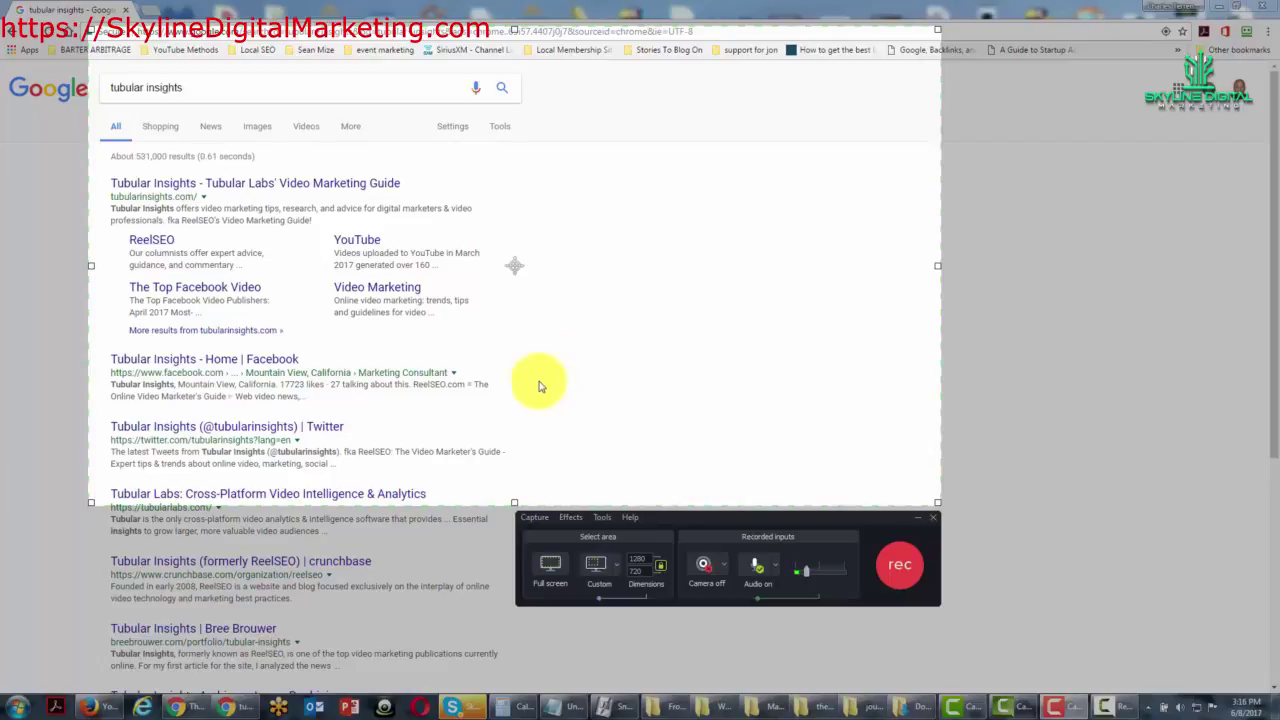
click(548, 567)
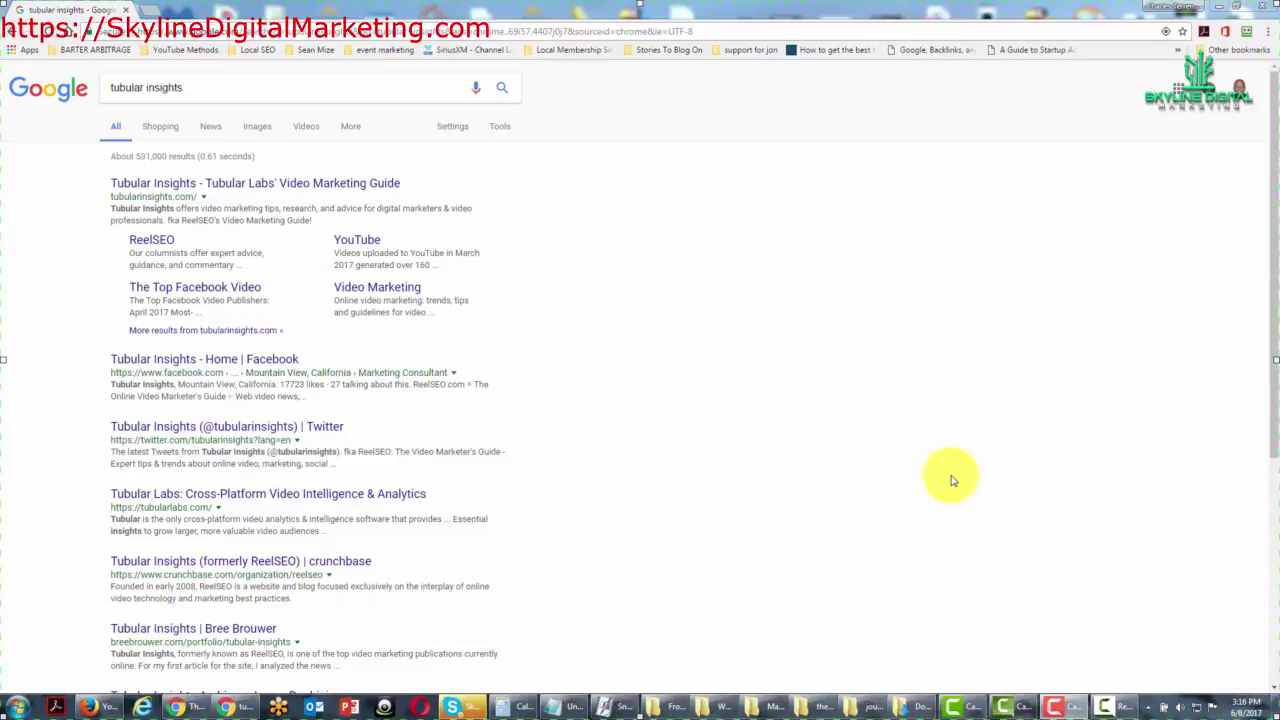
- Start recording the full screen and search Google for the suggested query "tubular insights blog"
click(1115, 707)
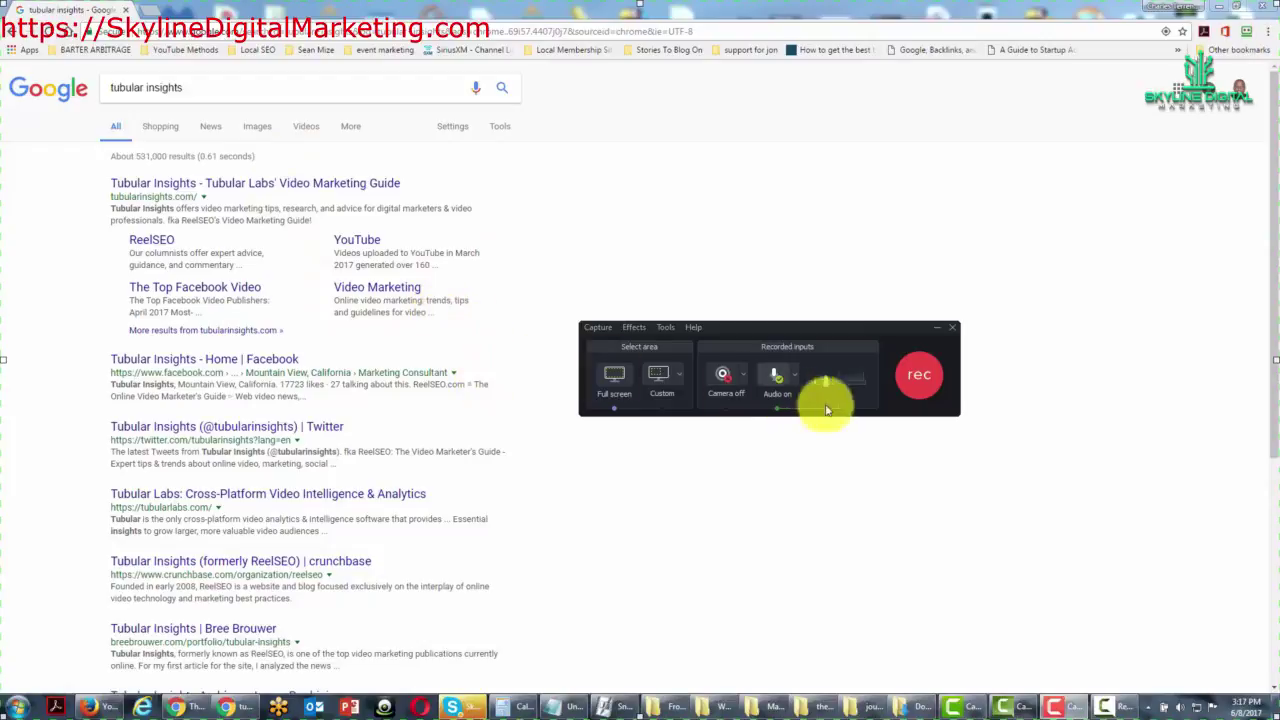
click(918, 374)
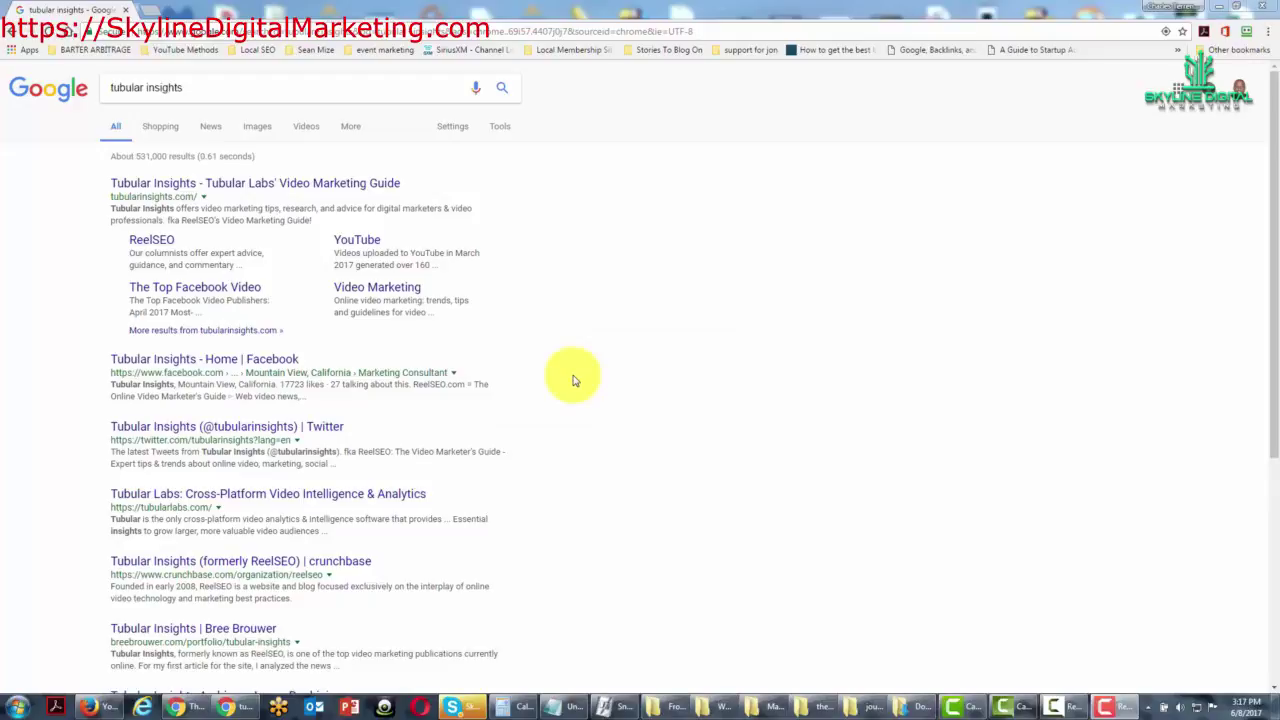
scroll(512, 238, down, 3)
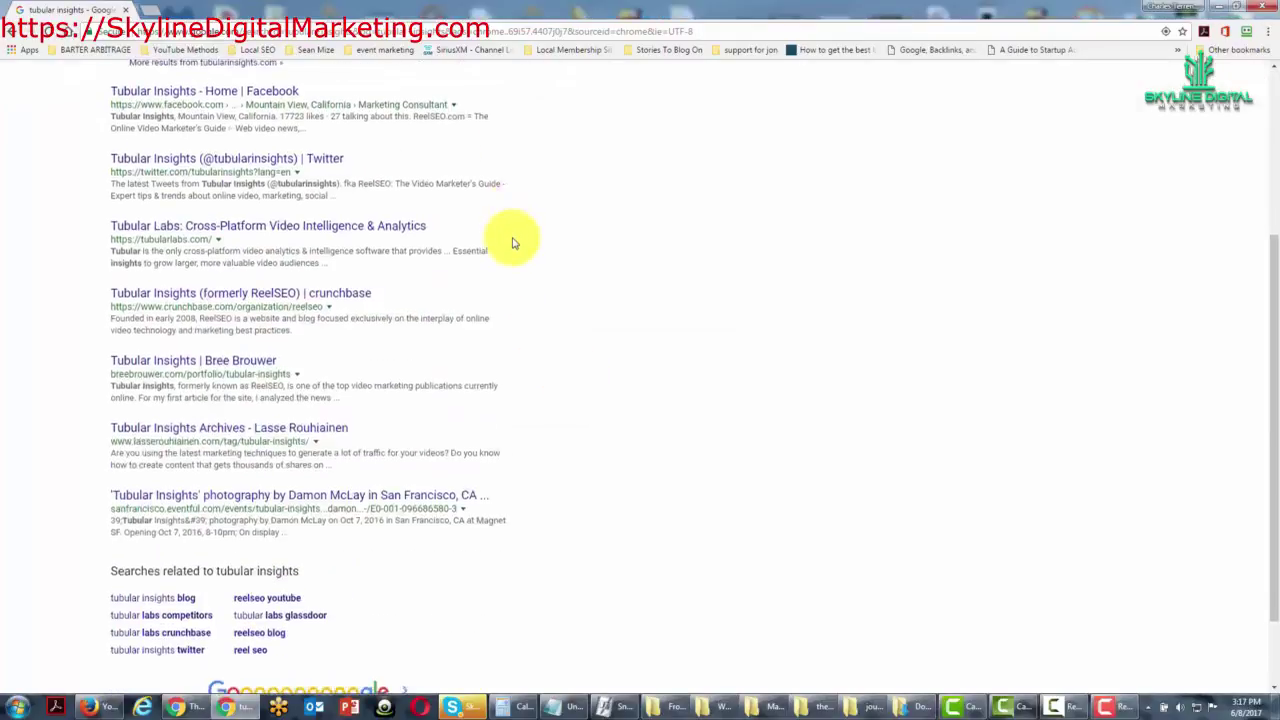
scroll(512, 243, down, 1)
scroll(514, 258, up, 4)
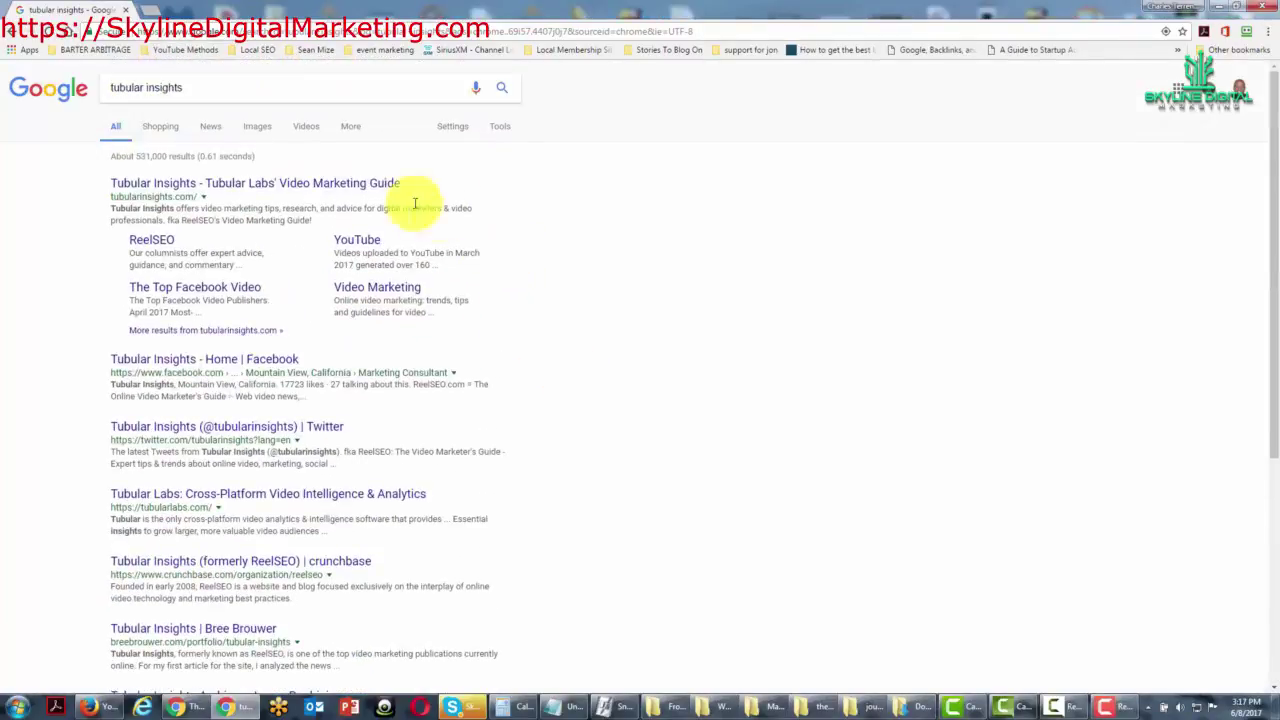
click(271, 91)
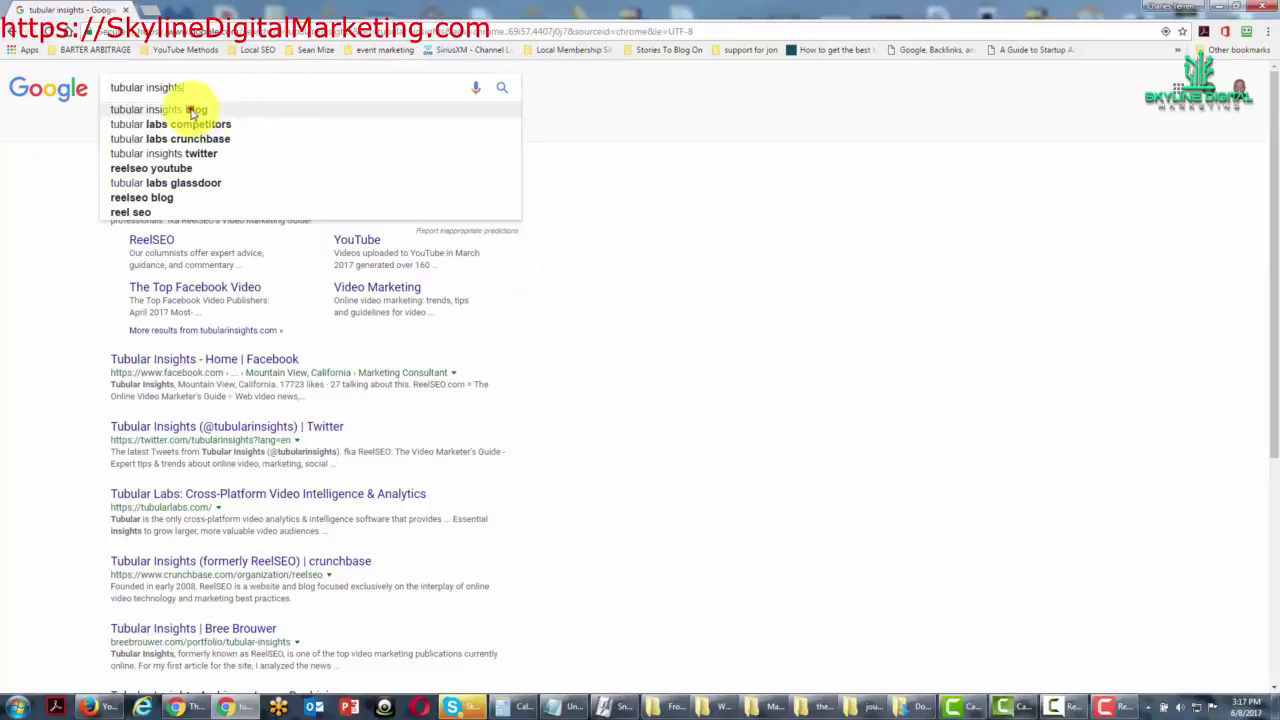
click(191, 110)
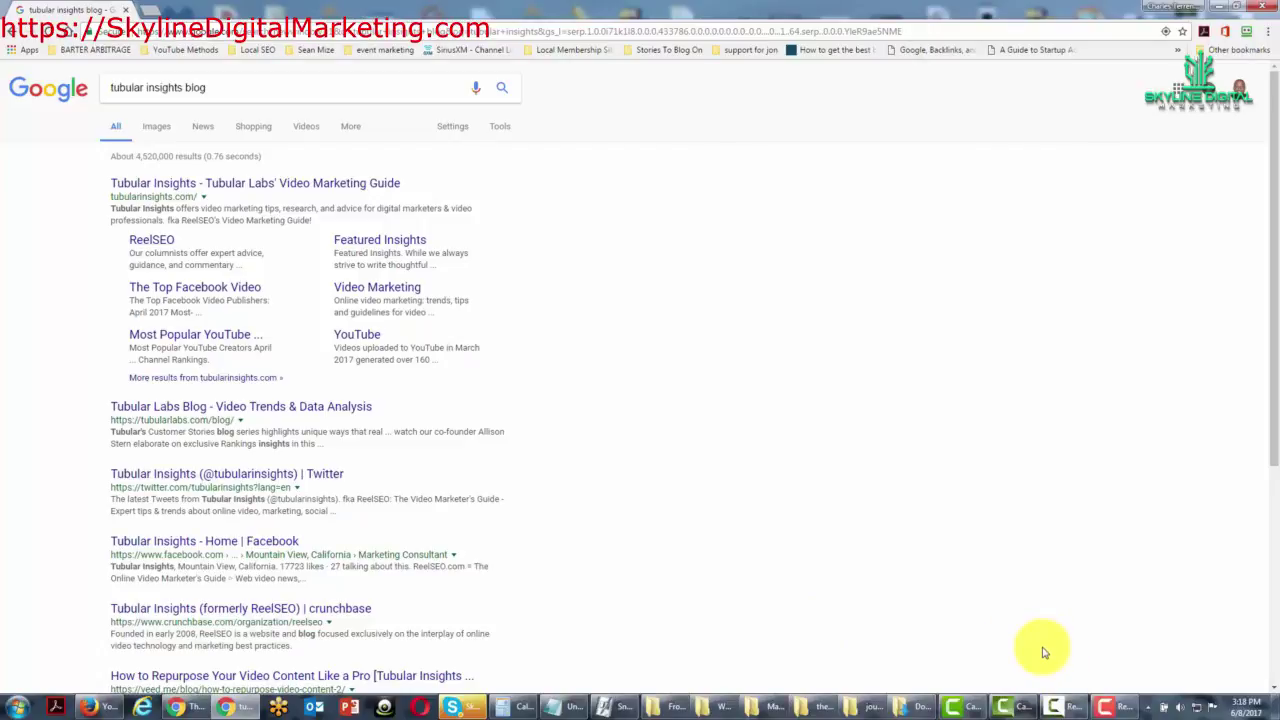
- Bring back the recorder controls, add markers to the running recording and stop it
key(ctrl+F10)
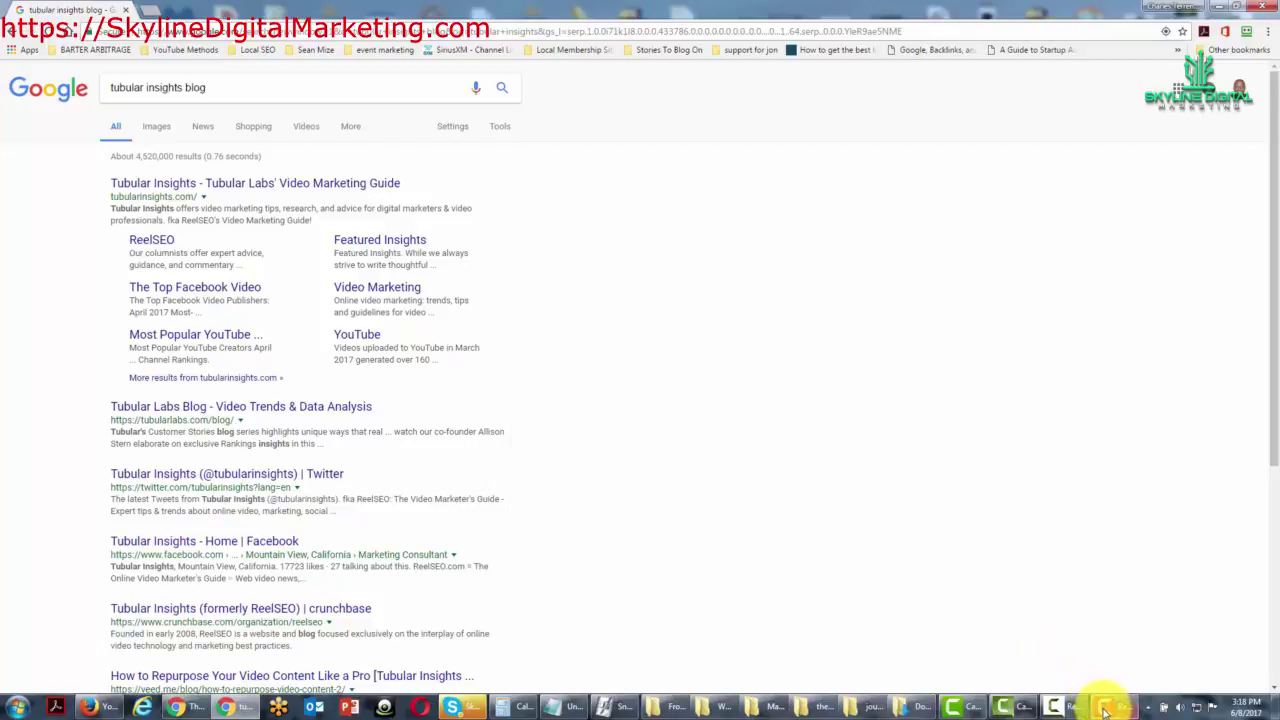
mouse_move(1107, 712)
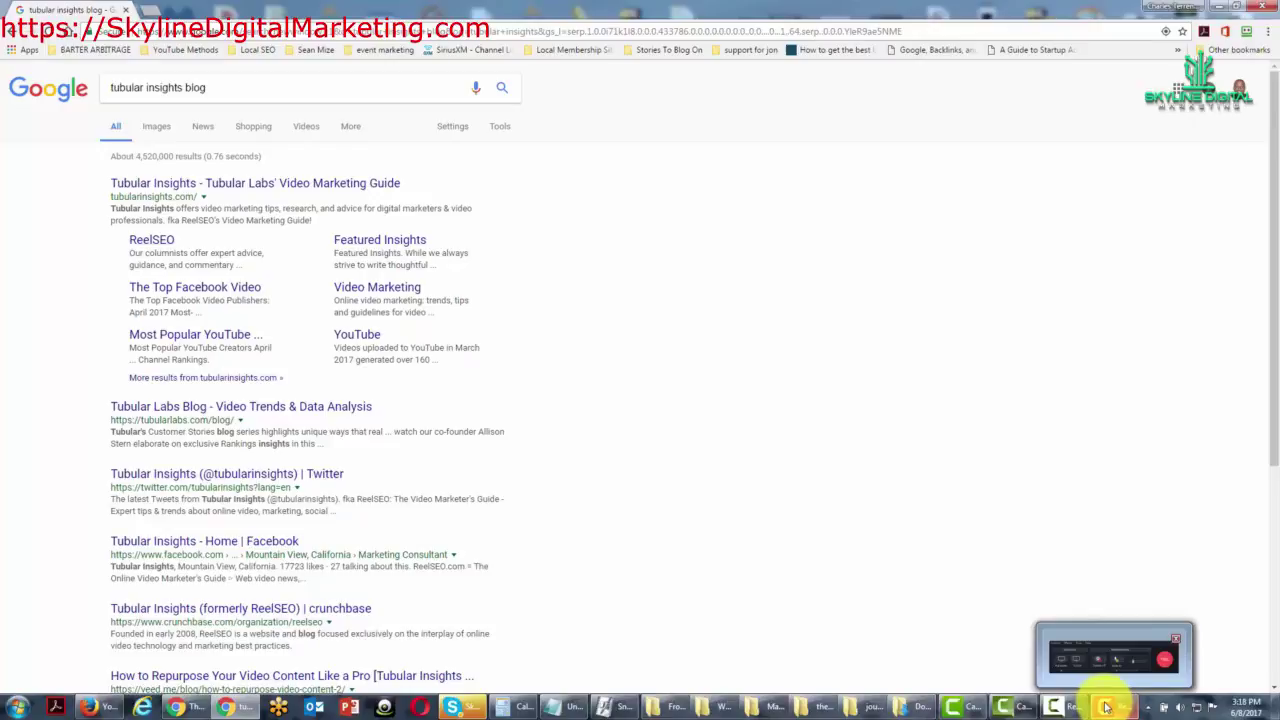
click(1106, 707)
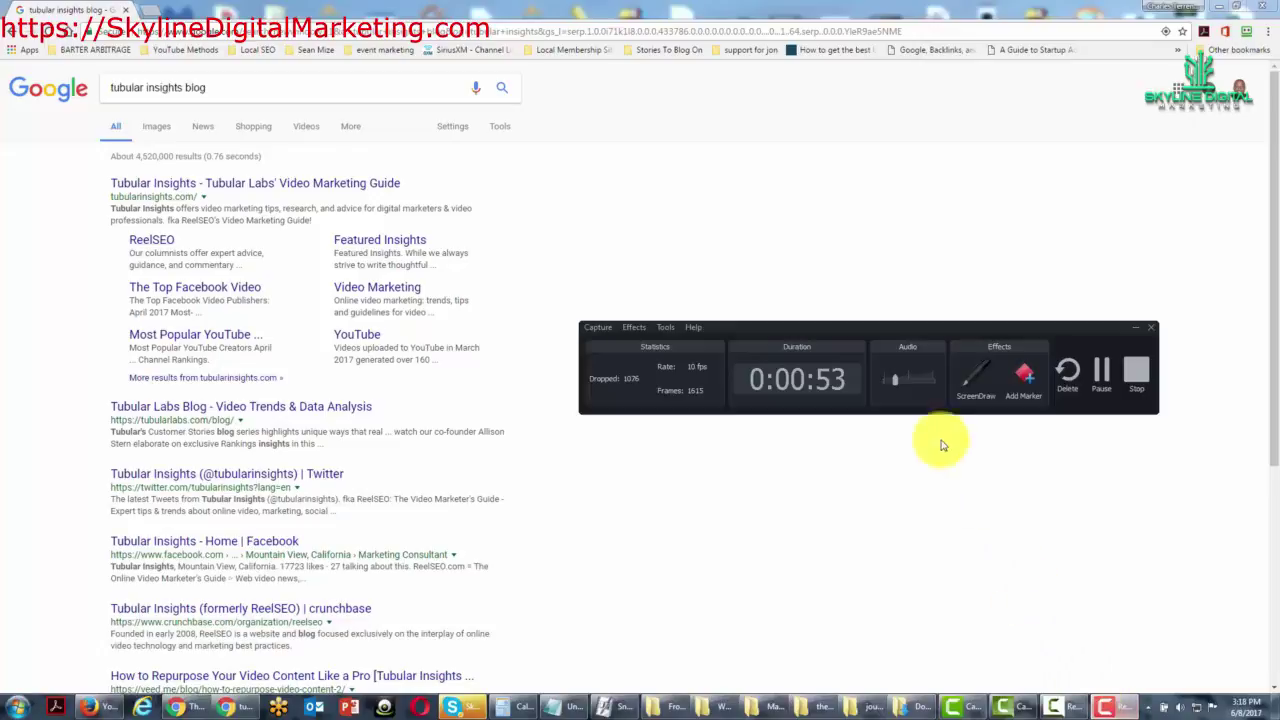
drag(887, 326, 849, 266)
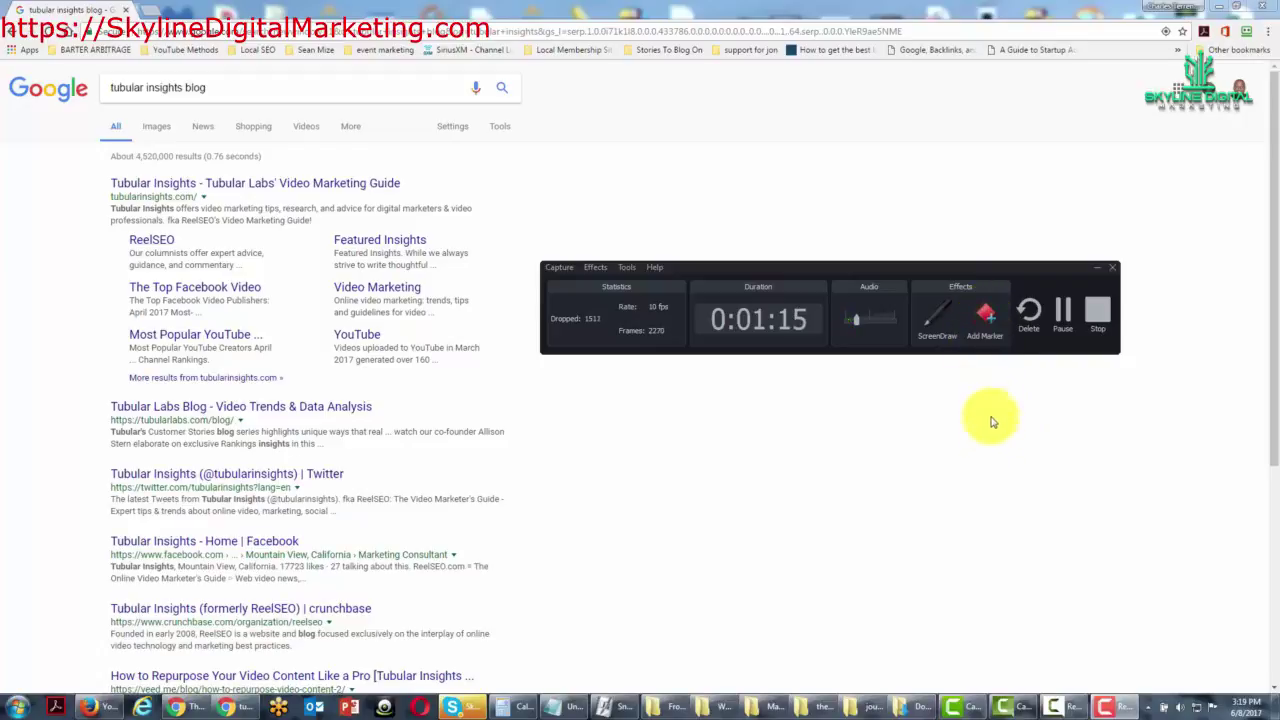
click(990, 320)
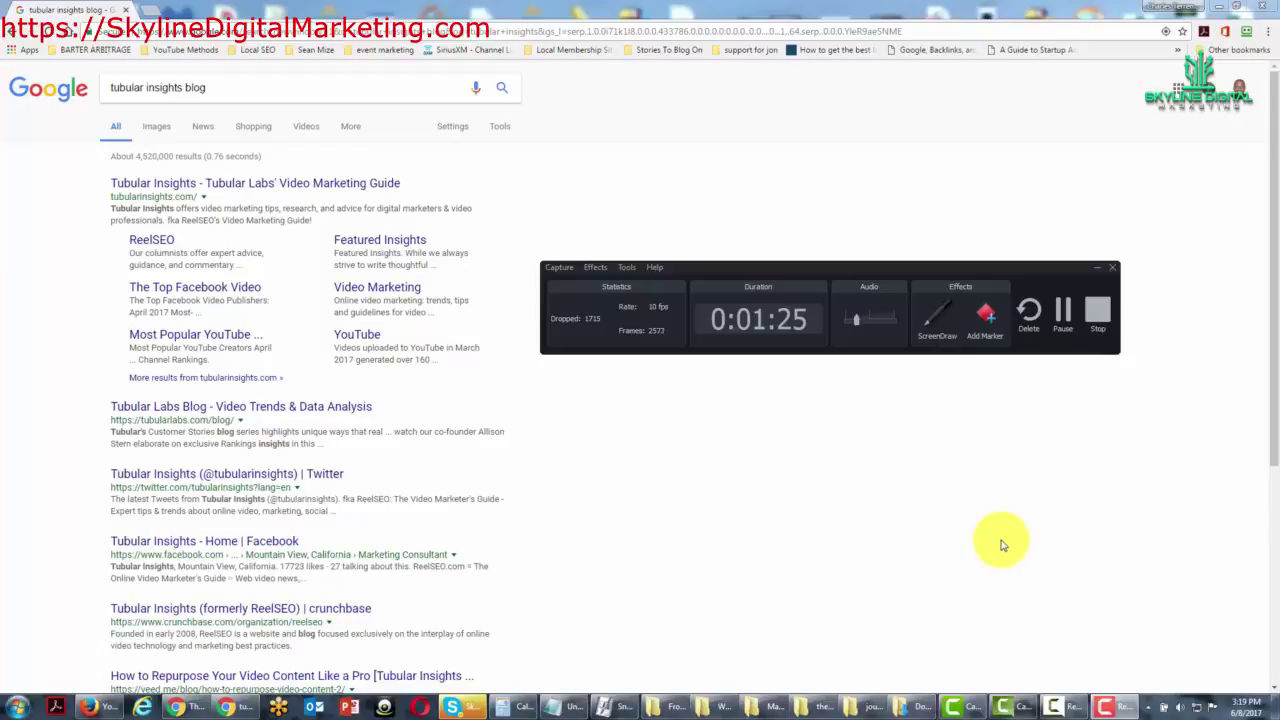
click(1094, 318)
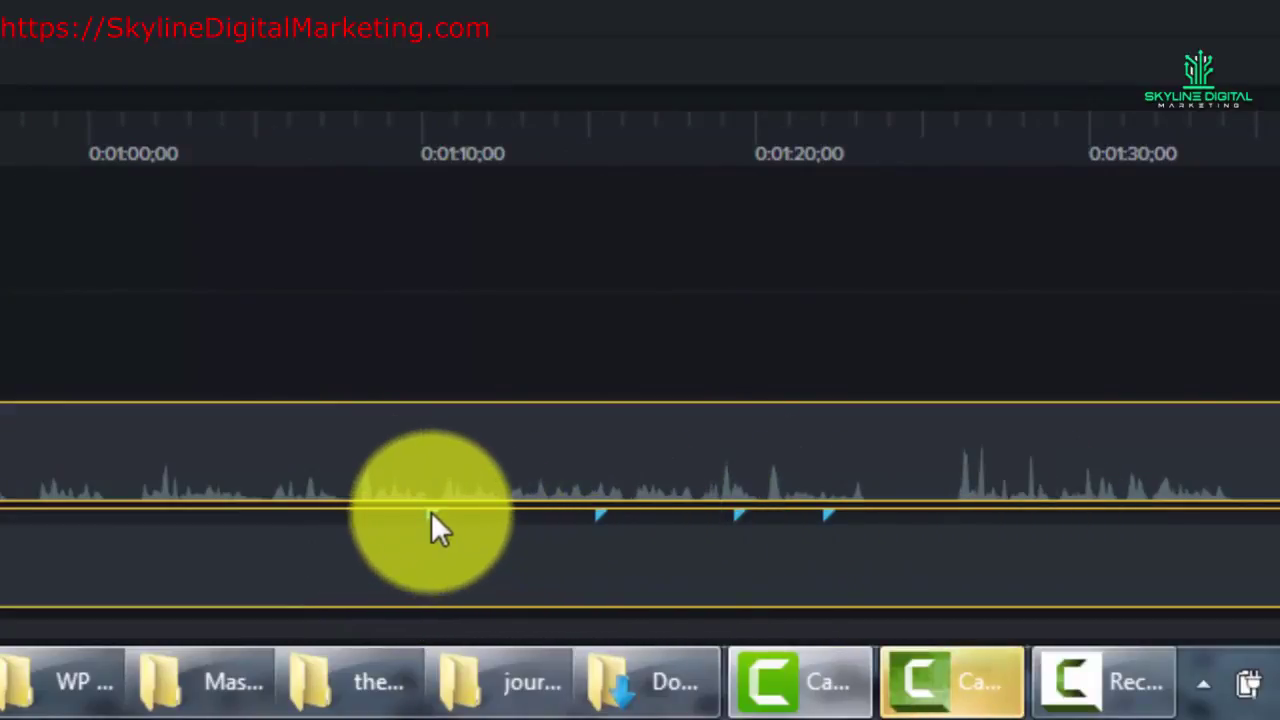
- Examine the recording's markers on the timeline, showing and hiding the marker track
click(598, 516)
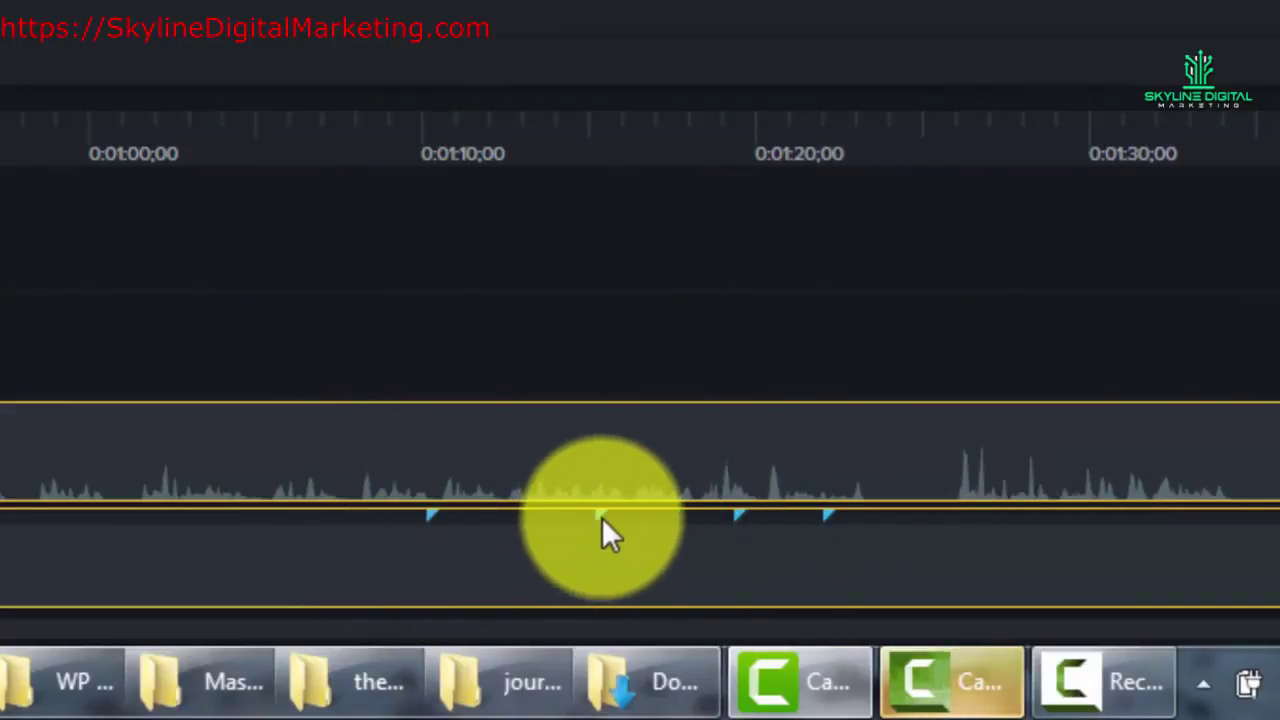
click(820, 516)
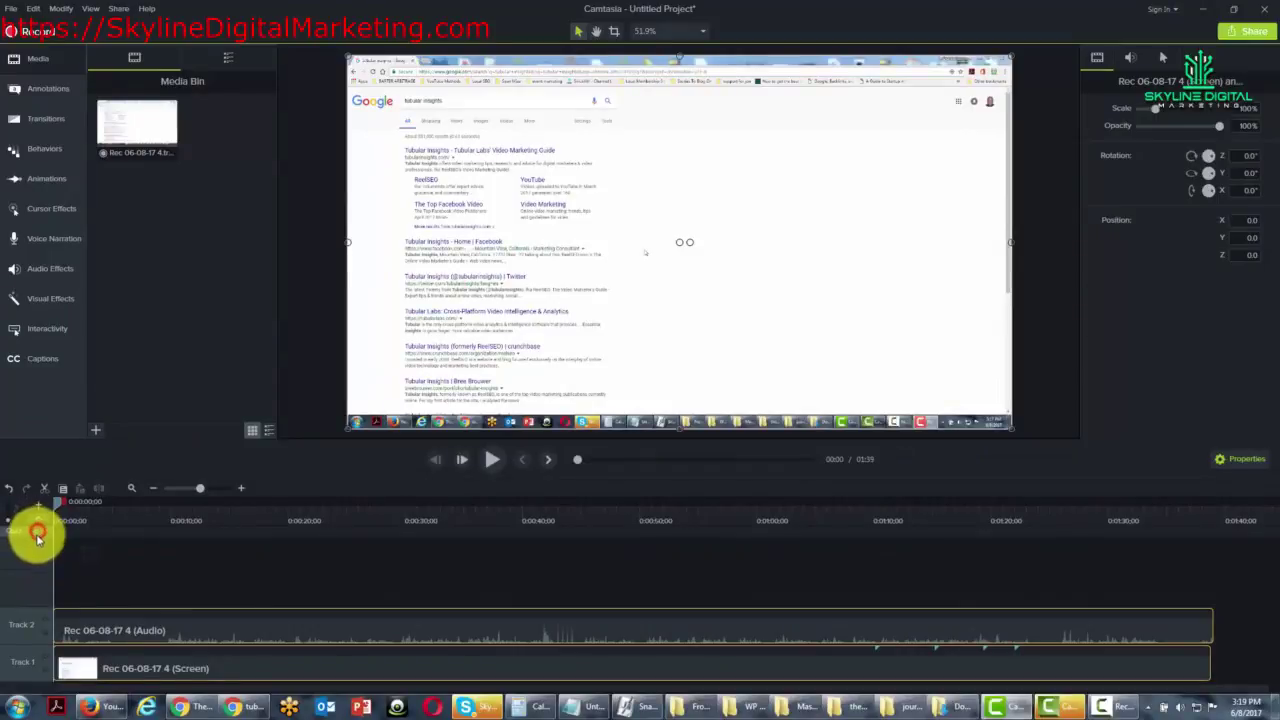
click(57, 549)
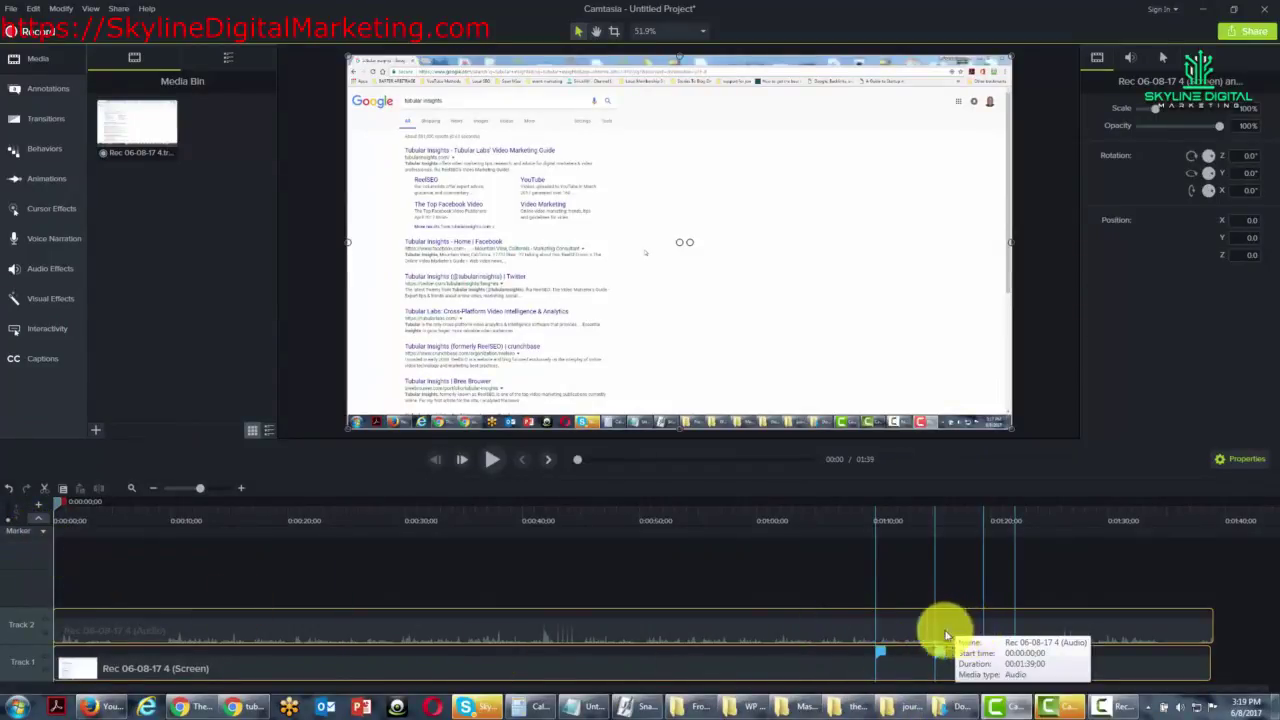
click(38, 525)
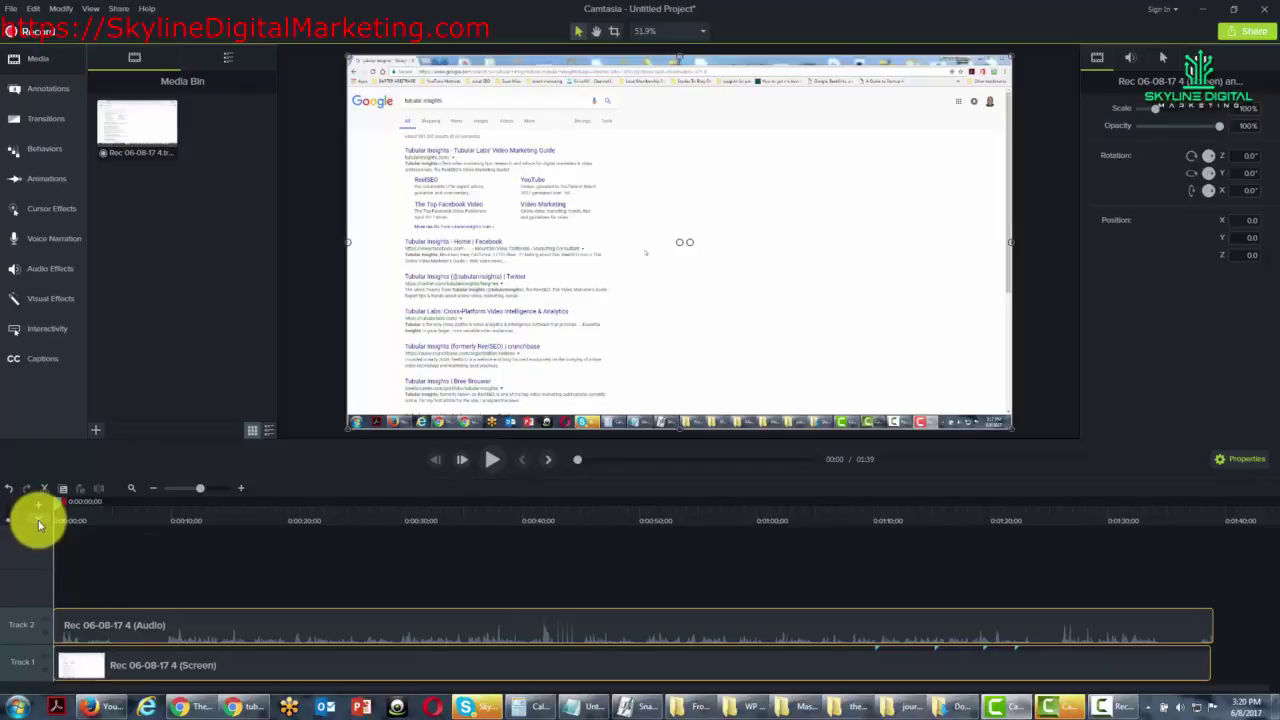
- Split the recording's audio and screen clips on both tracks at 0:00:50;02
click(55, 98)
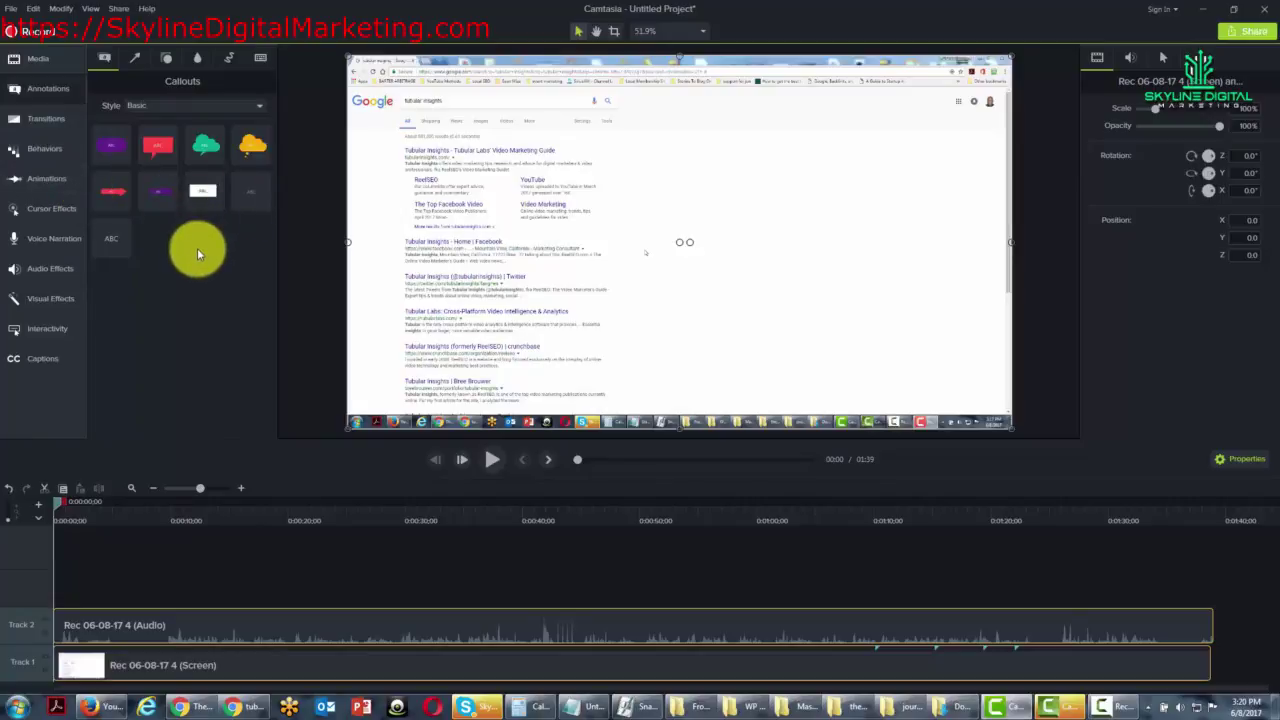
click(54, 120)
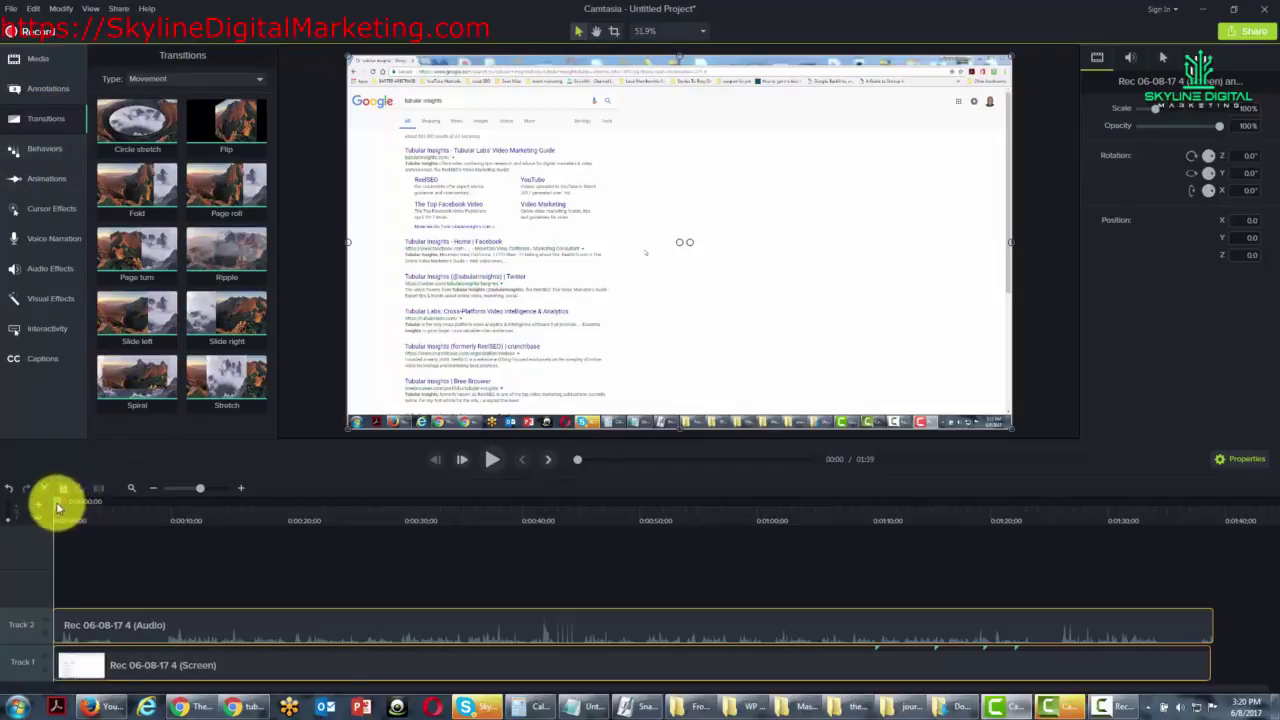
drag(57, 500, 638, 620)
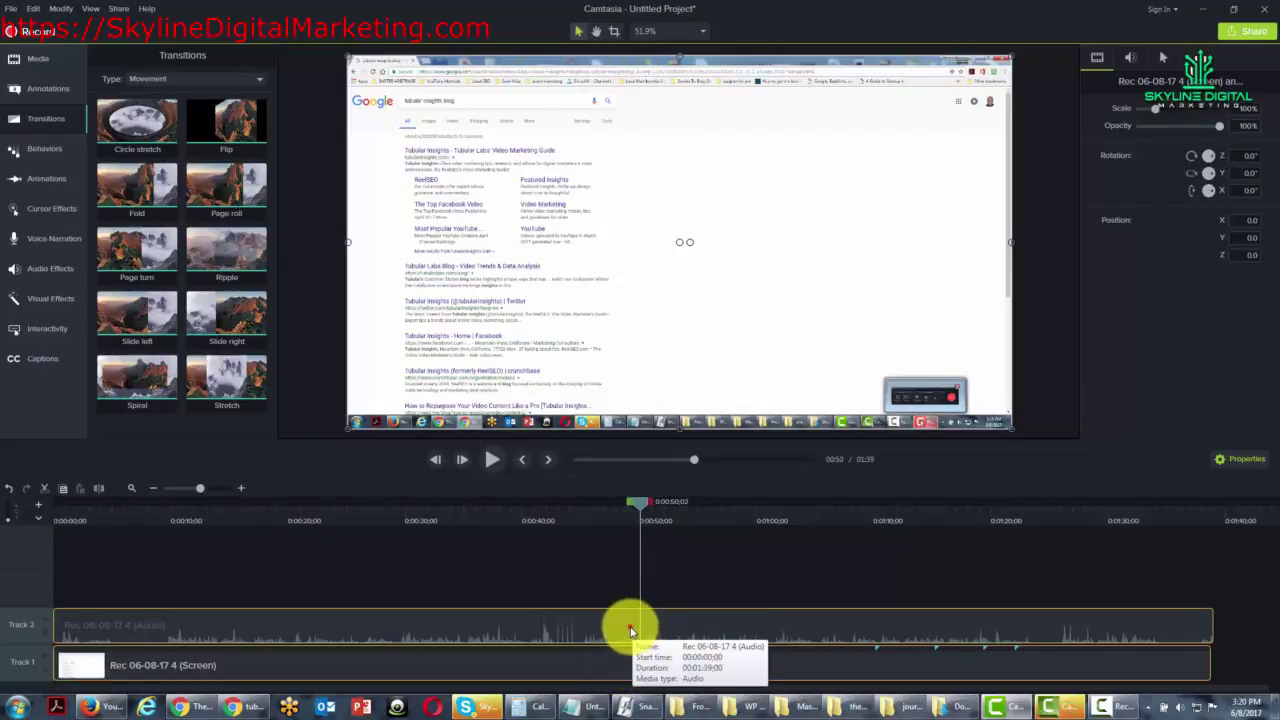
click(620, 628)
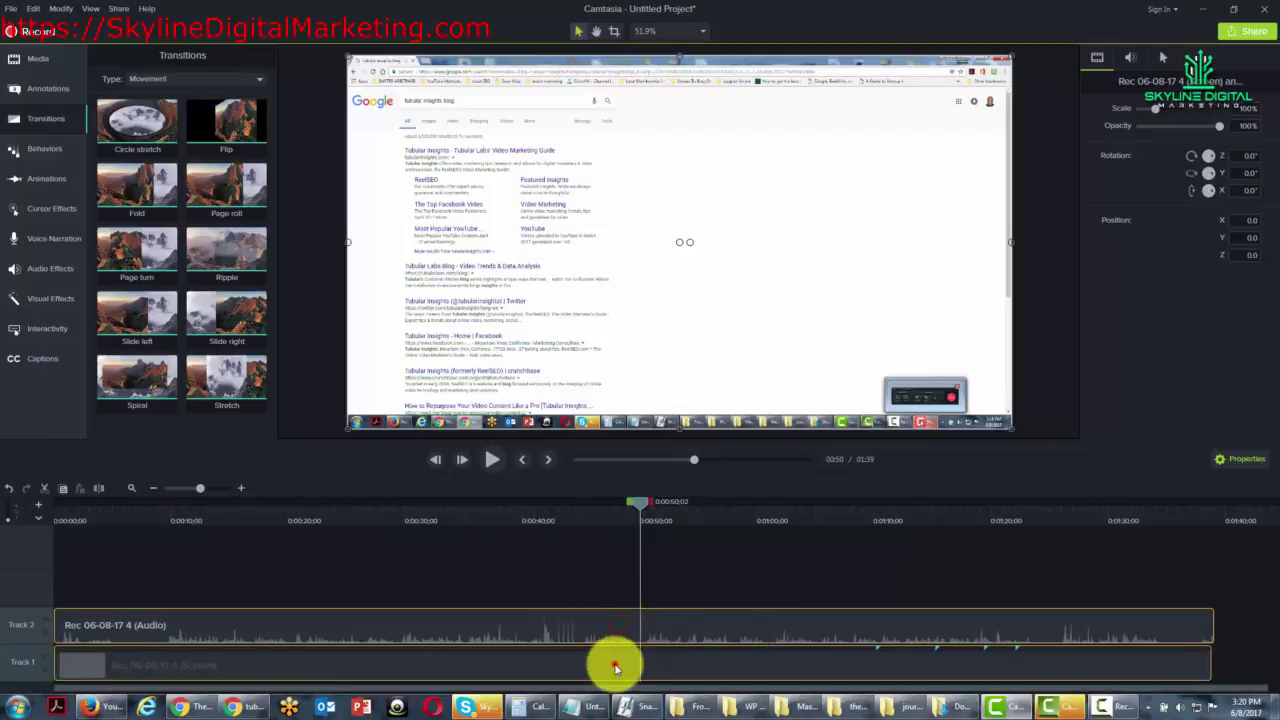
click(612, 665)
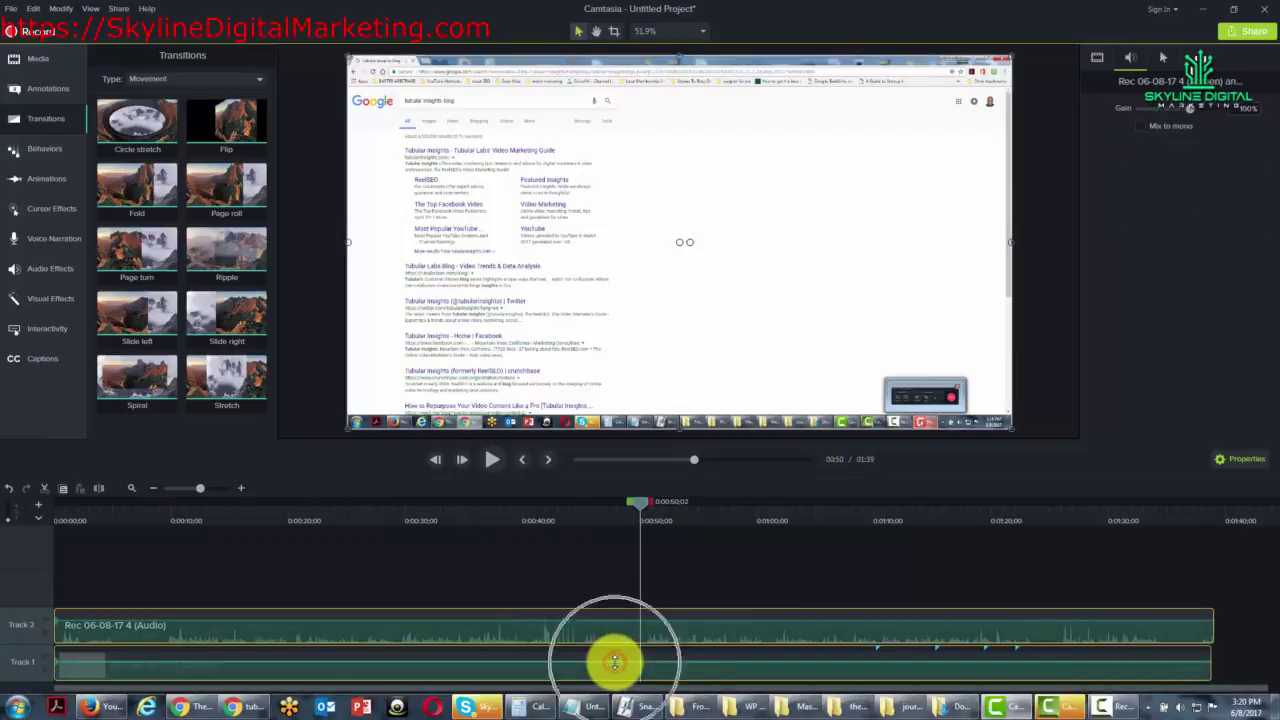
click(102, 490)
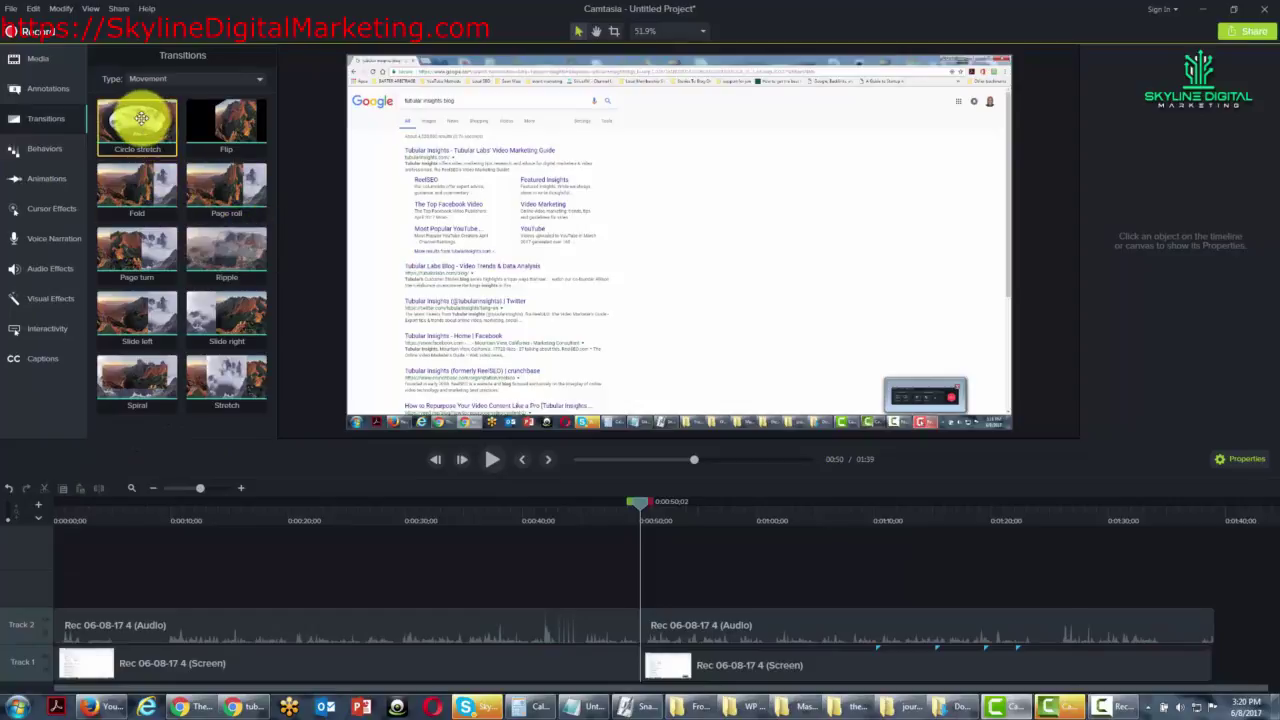
- Add a Circle stretch transition at the cut between the two screen clips on Track 1 and play it back
drag(140, 120, 630, 654)
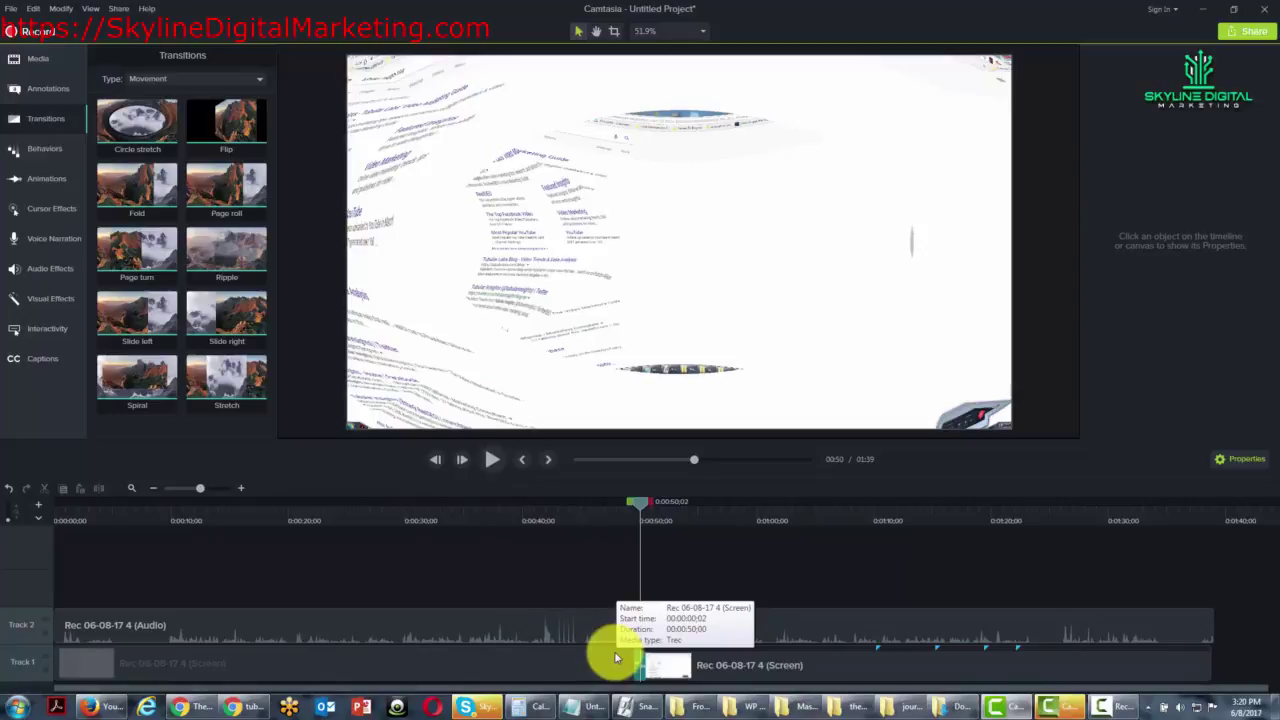
drag(643, 503, 635, 505)
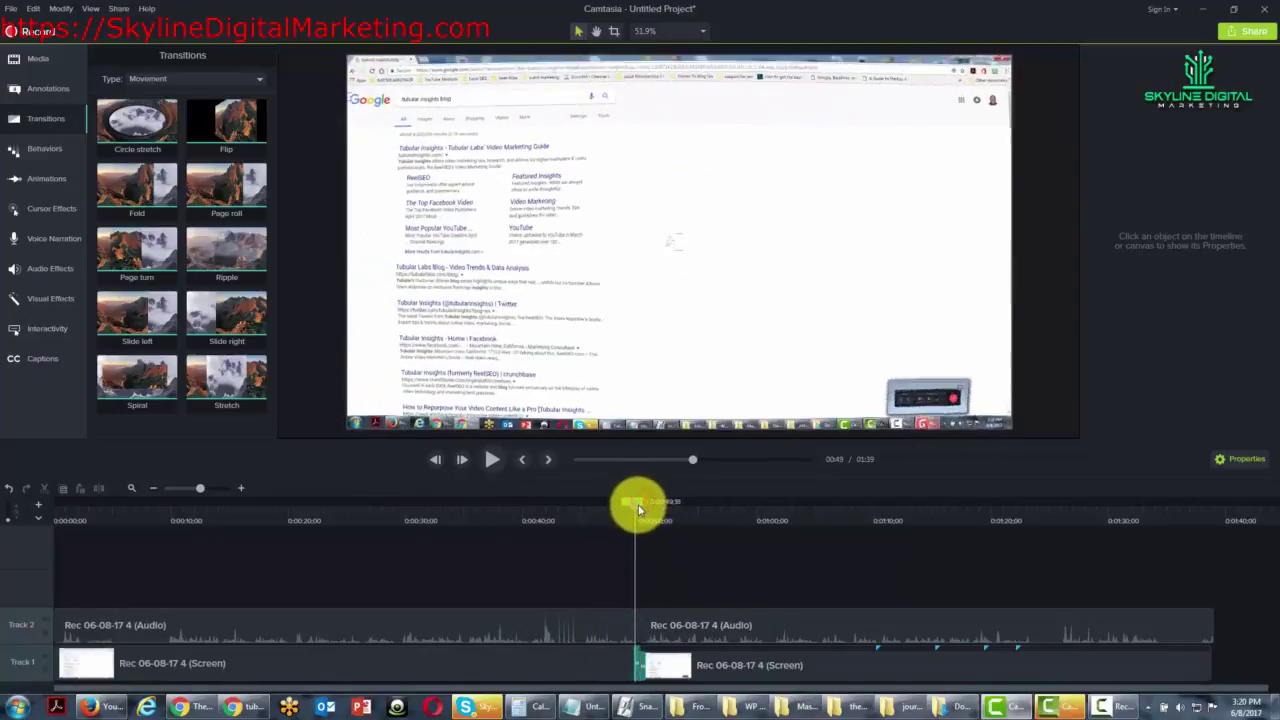
click(497, 463)
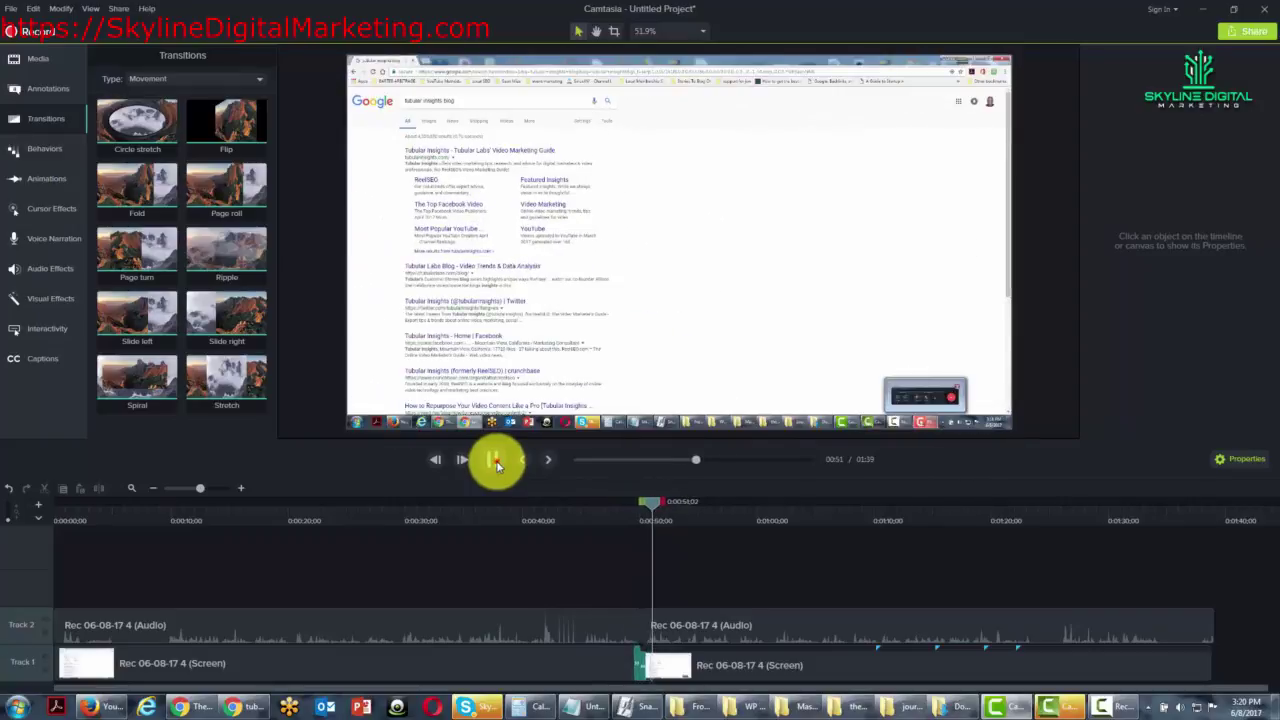
click(494, 461)
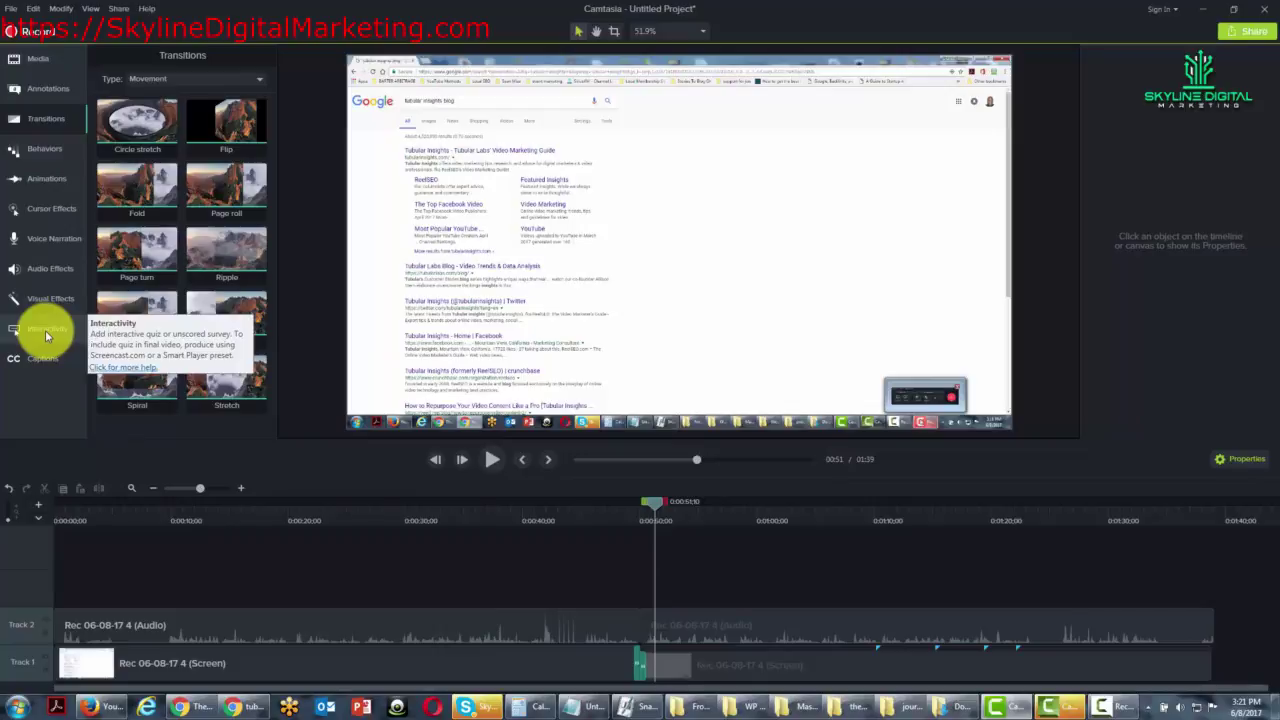
- Look through the available callout annotations, behaviors and animations
click(45, 88)
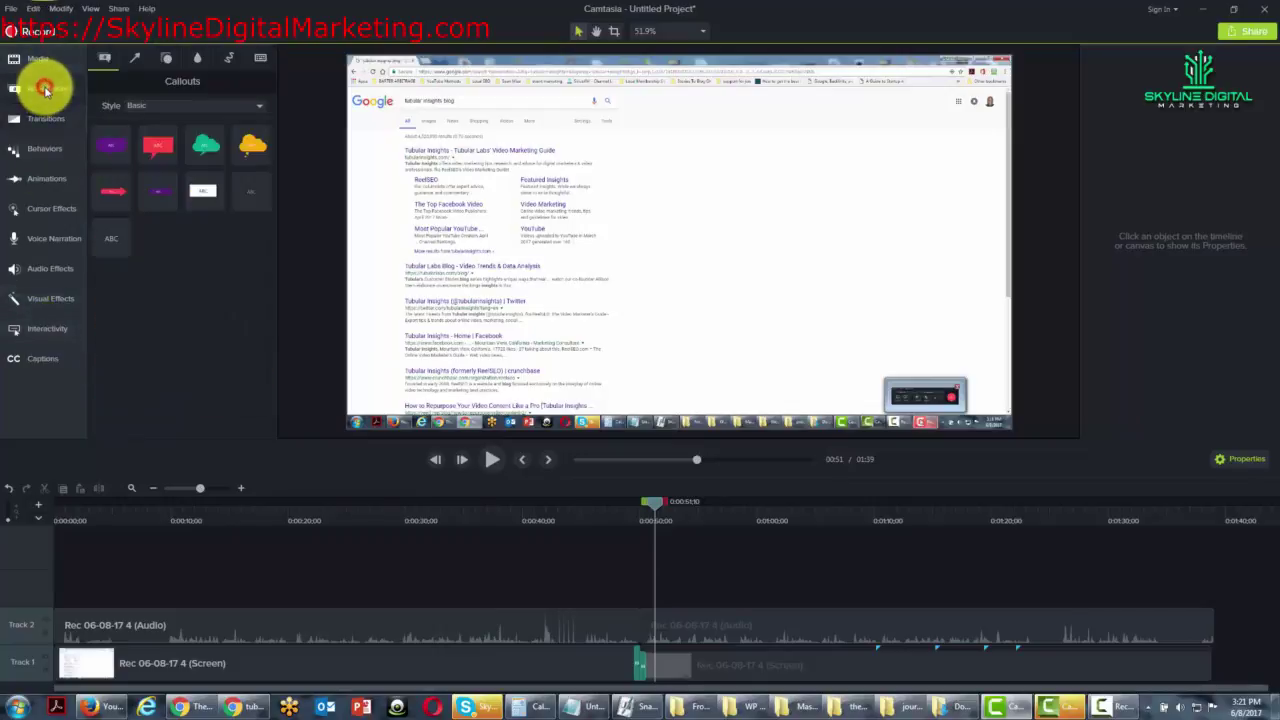
click(44, 148)
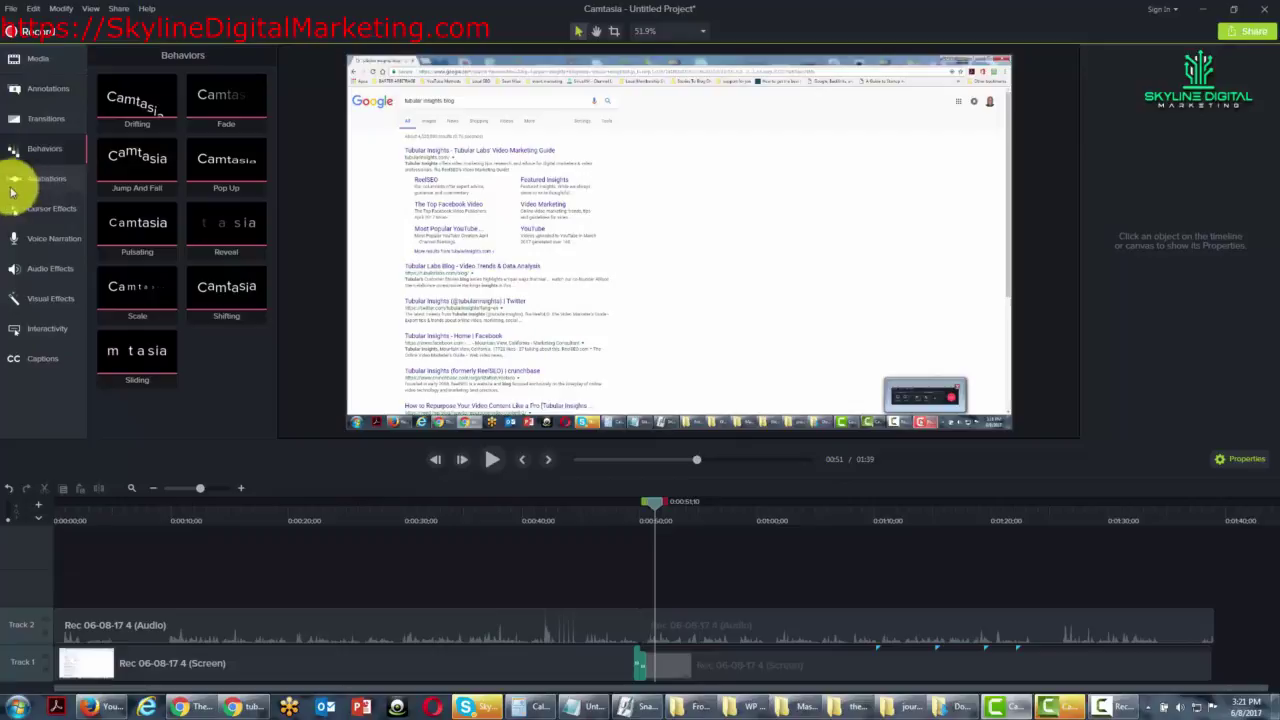
click(56, 180)
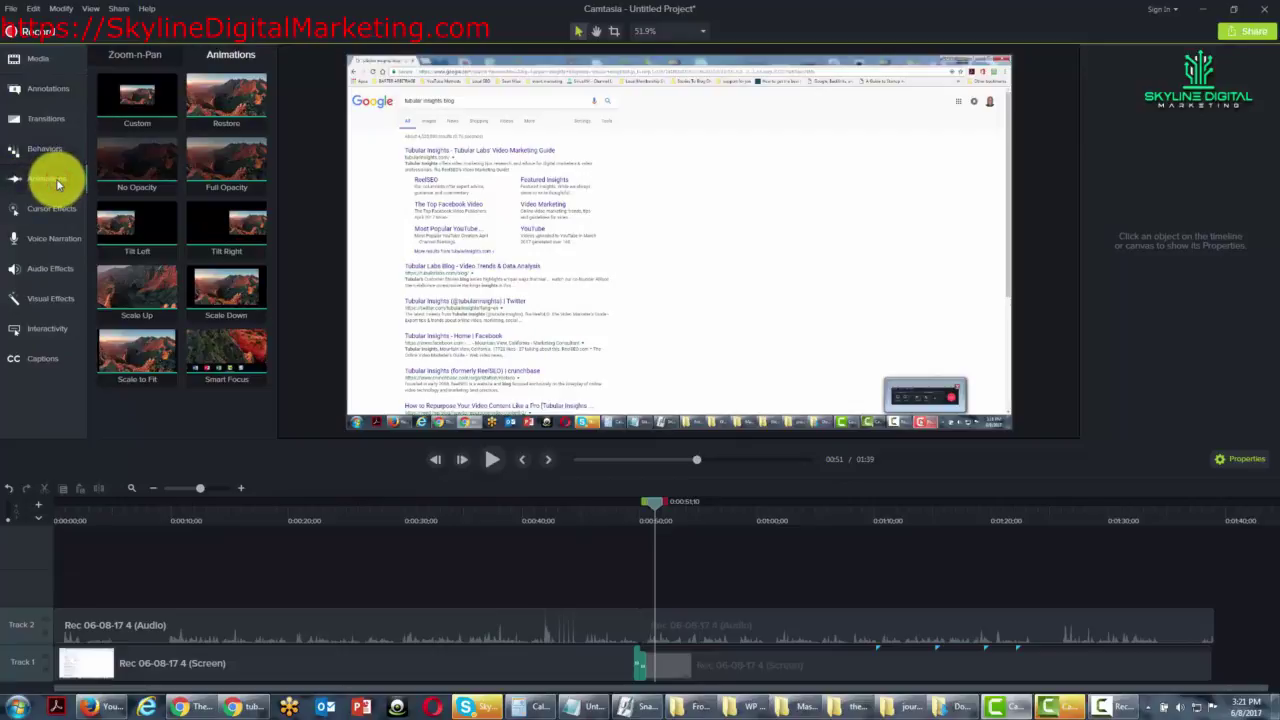